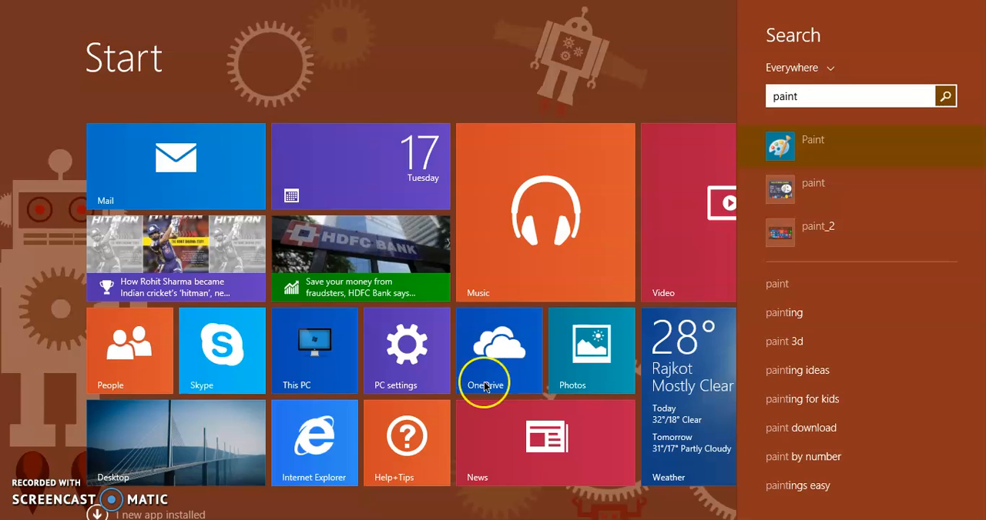
Open Paint and set Color 1 to yellow and Color 2 to green
click(883, 151)
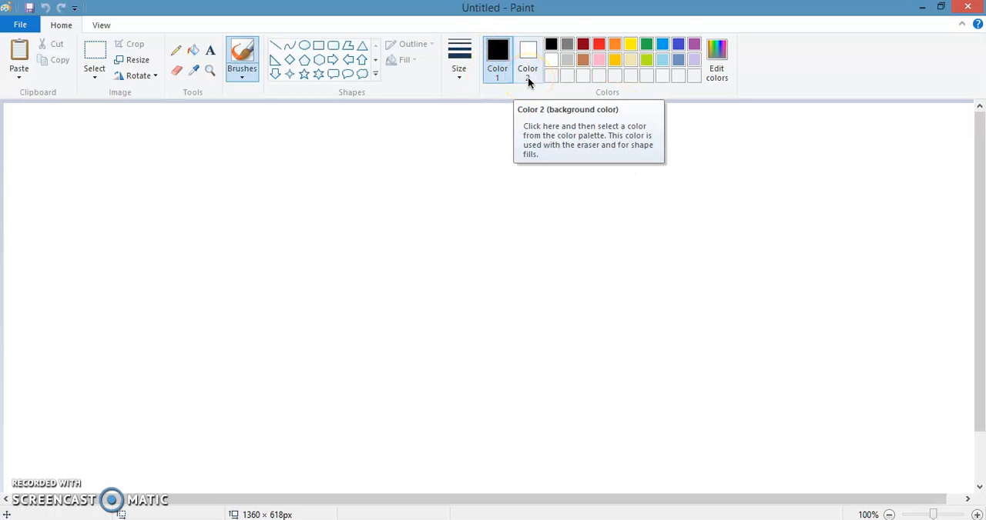
click(500, 76)
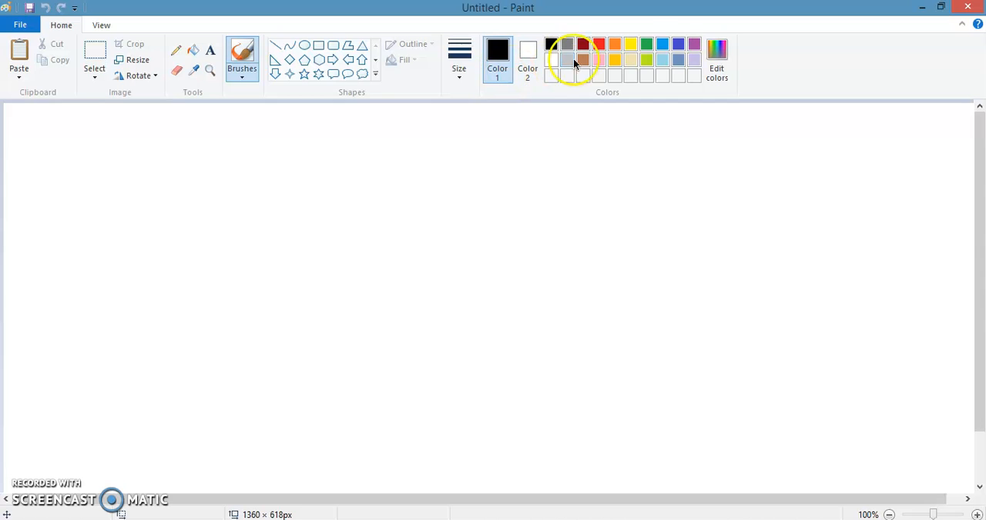
click(629, 44)
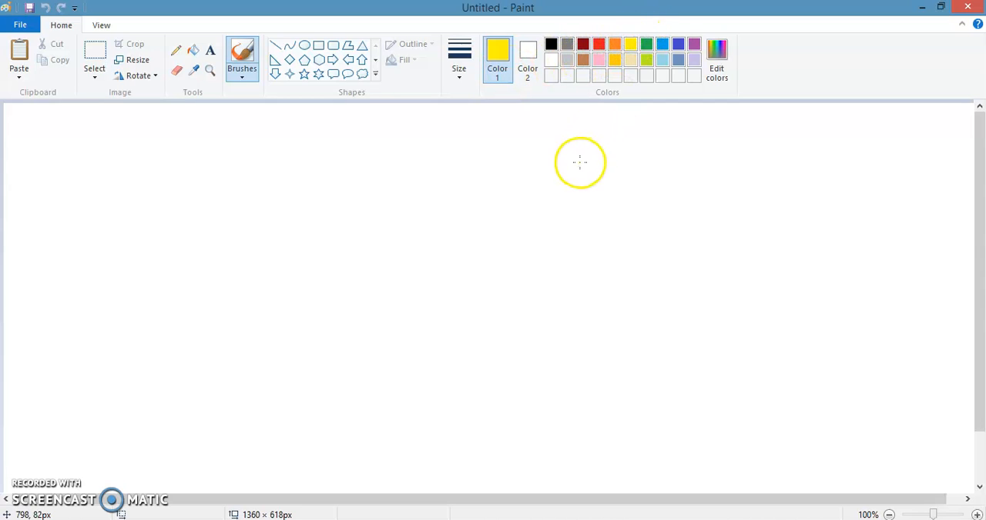
click(527, 53)
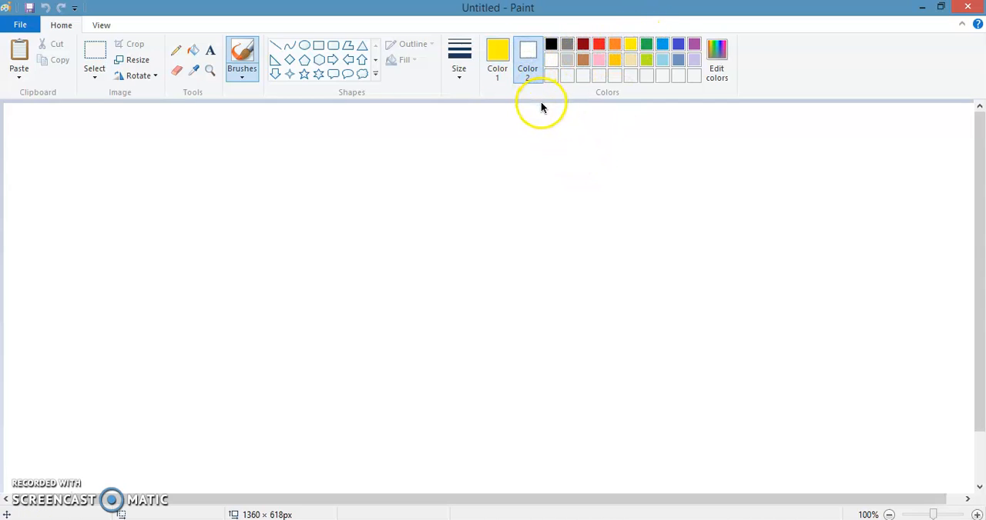
click(646, 44)
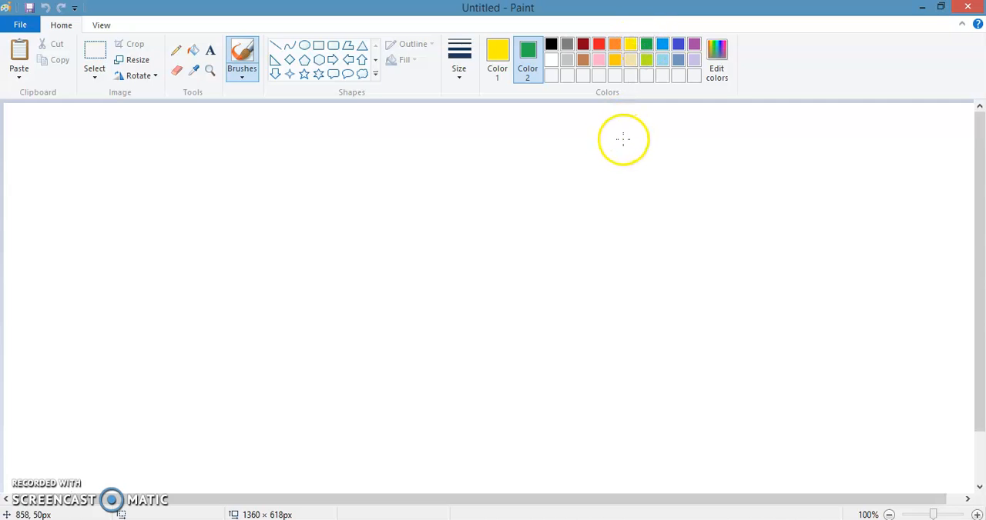
click(497, 54)
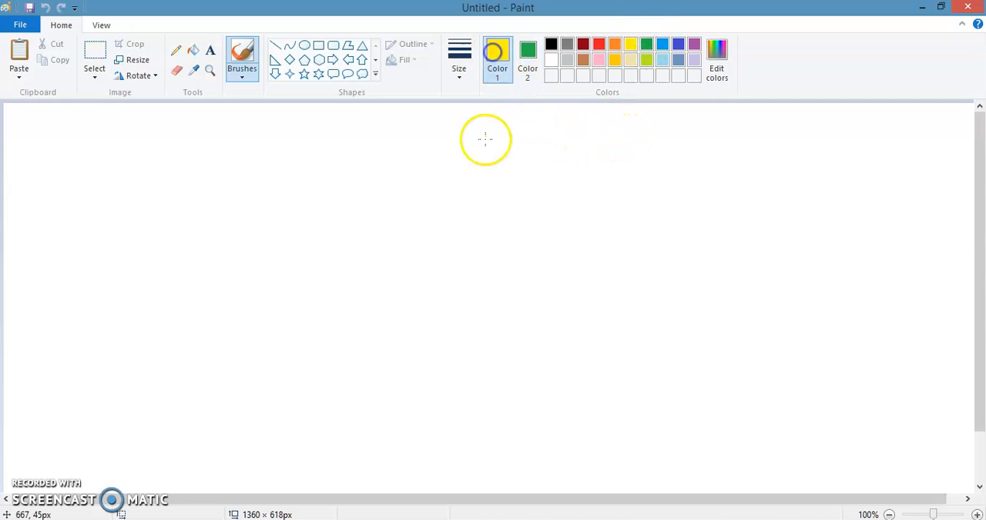
Draw a large yellow-outlined rectangle in the middle of the canvas and fill its inside with yellow
click(347, 47)
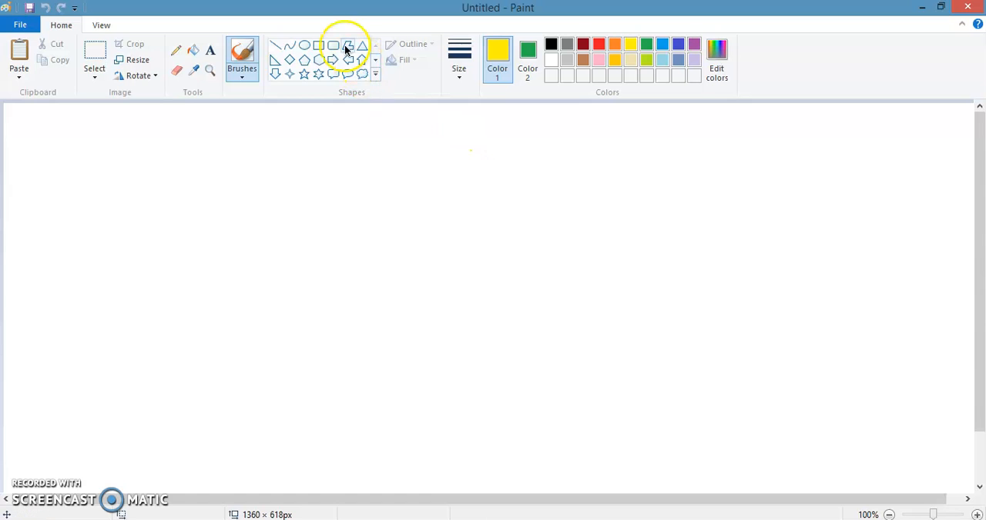
click(324, 49)
mouse_move(318, 134)
mouse_down()
mouse_move(369, 216)
mouse_move(729, 377)
mouse_up()
click(825, 324)
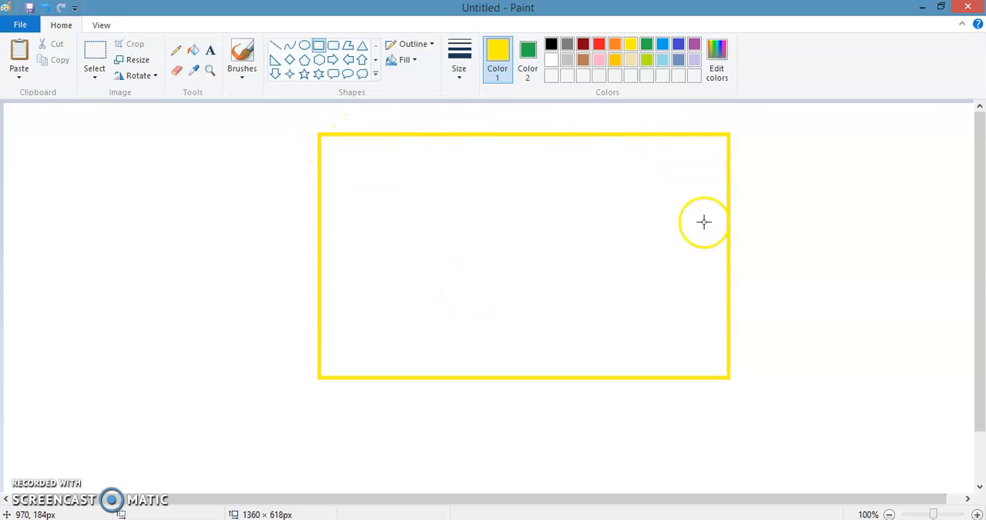
click(192, 50)
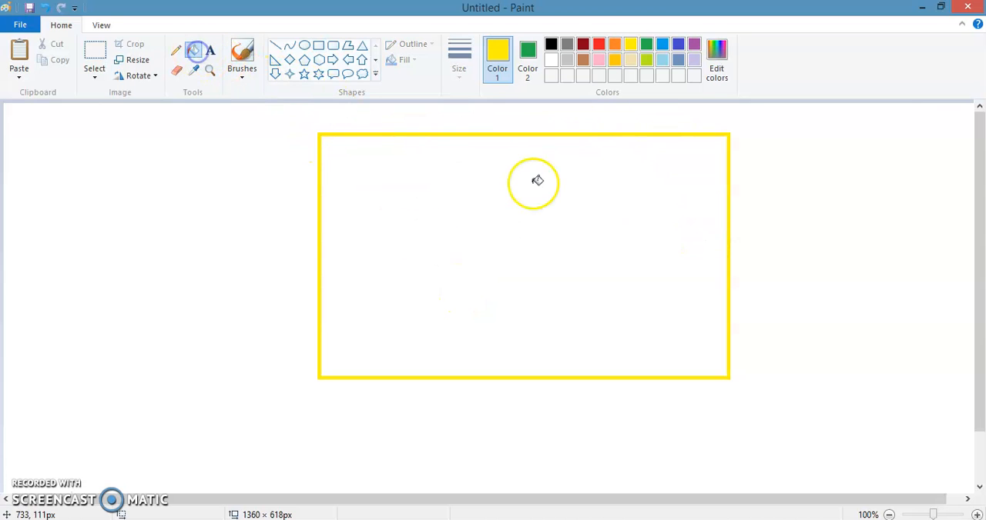
click(533, 184)
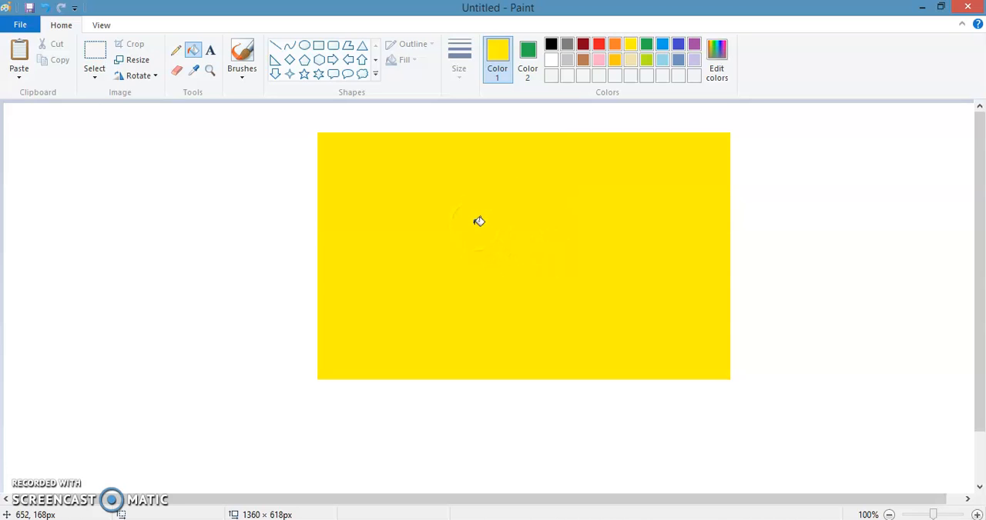
Choose green for Color 2 and fill the area outside the rectangle with Color 1's yellow
click(526, 50)
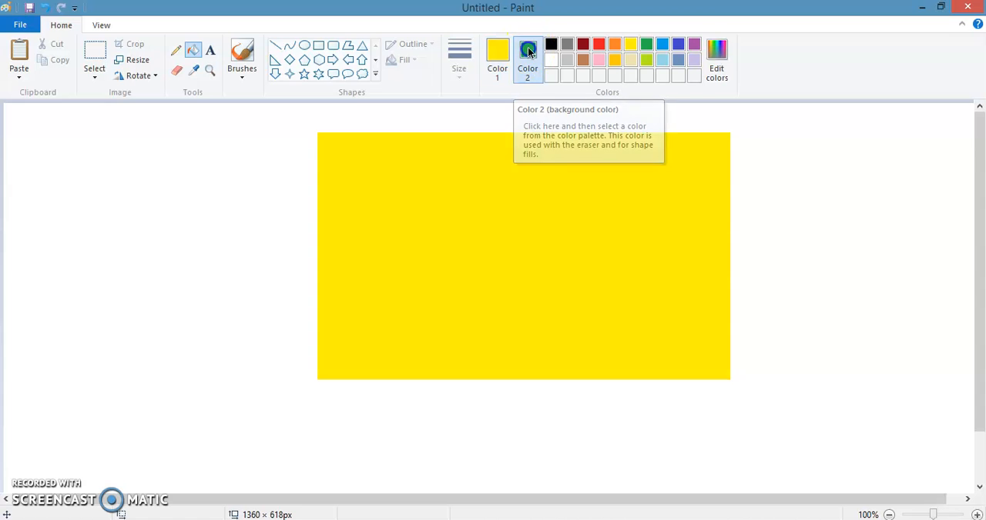
click(646, 46)
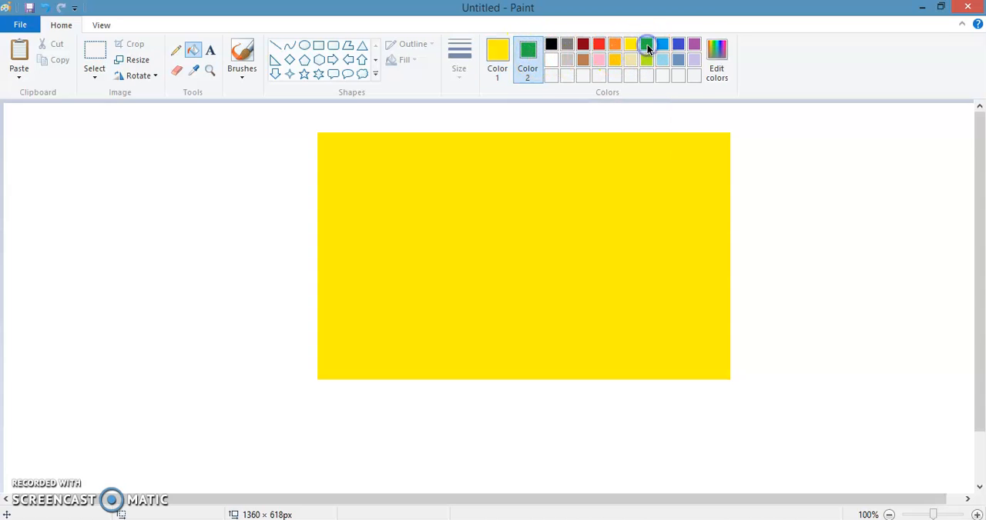
click(786, 165)
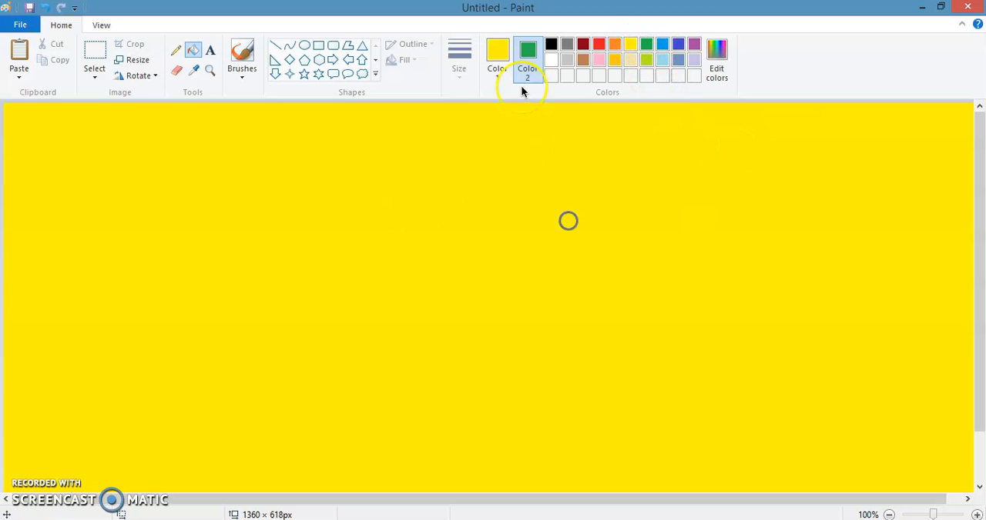
Set Color 1 to green and fill the whole canvas with it
click(497, 55)
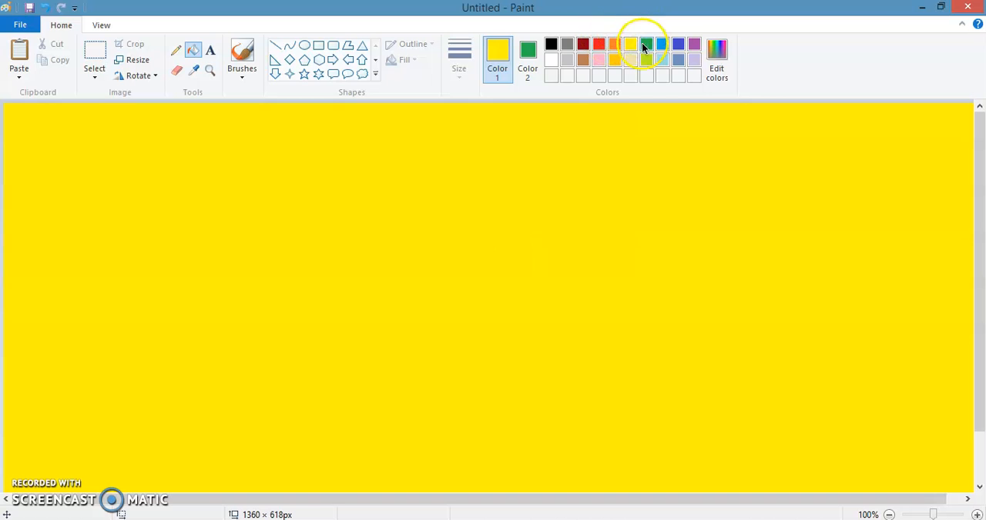
click(646, 43)
click(529, 225)
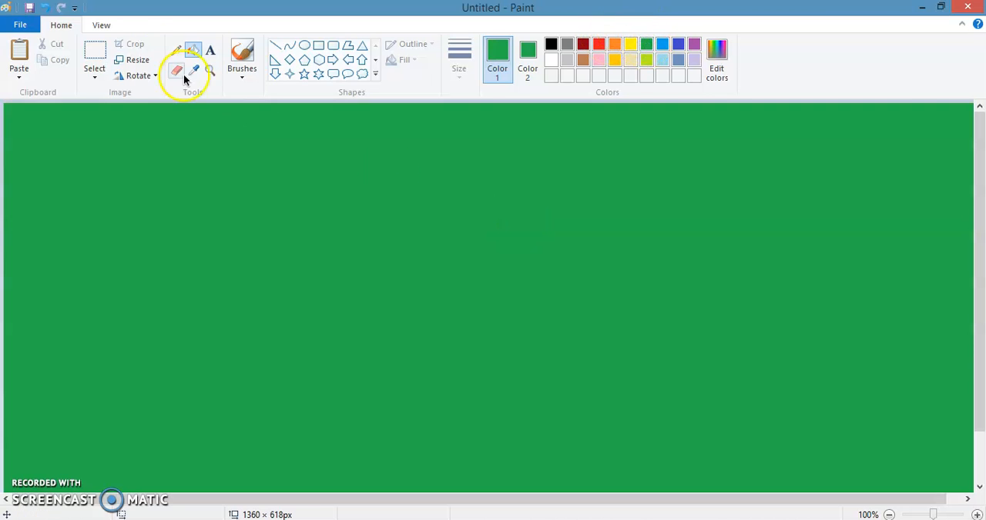
Set Color 1 to black and Color 2 to white, and clear the entire canvas to white
key(ctrl+a)
key(Delete)
key(ctrl+a)
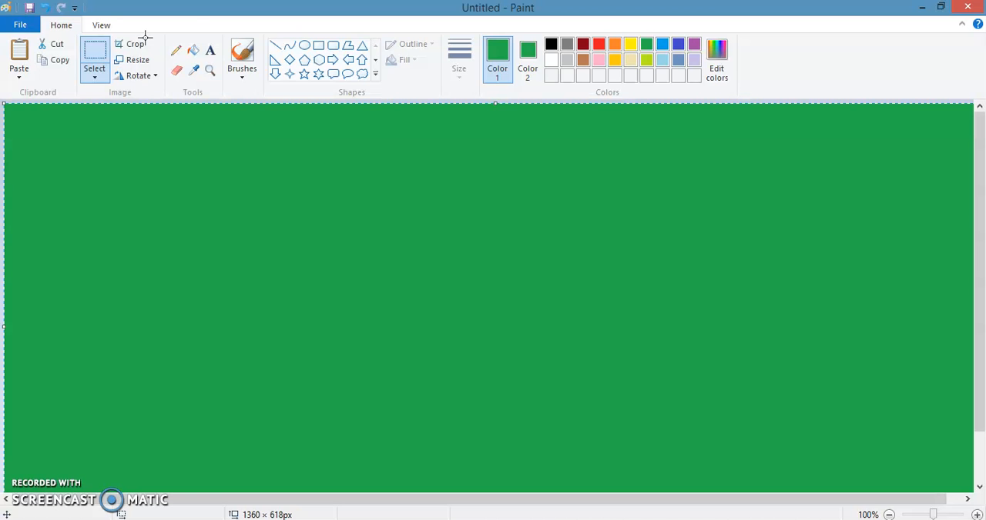
click(550, 60)
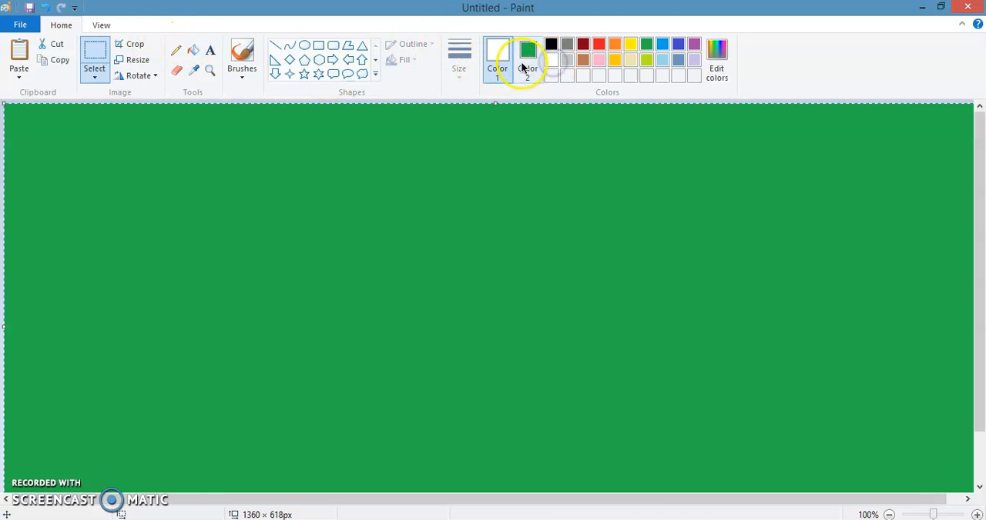
click(551, 44)
click(527, 58)
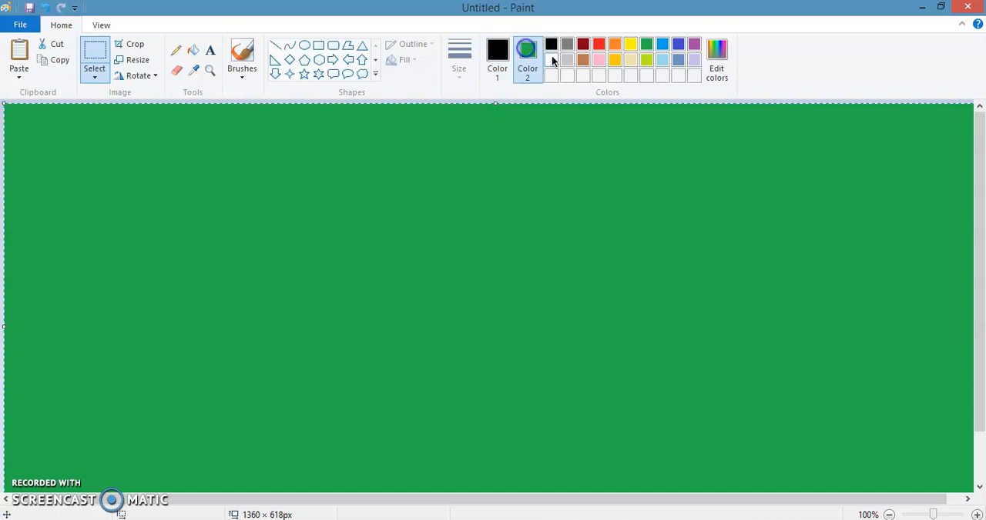
click(551, 58)
key(Delete)
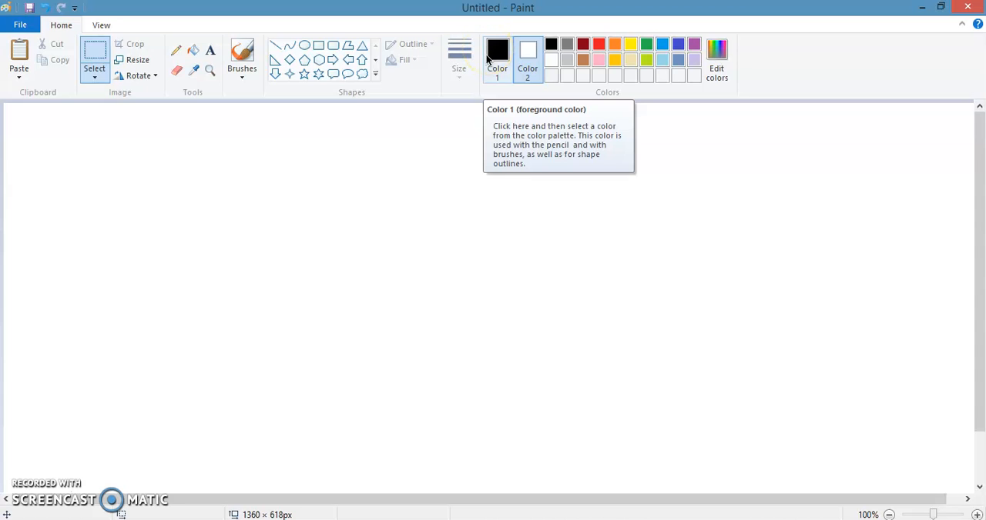
Draw a black-outlined rectangle of about 470 × 349 px on the blank canvas and make Color 1 active
click(318, 46)
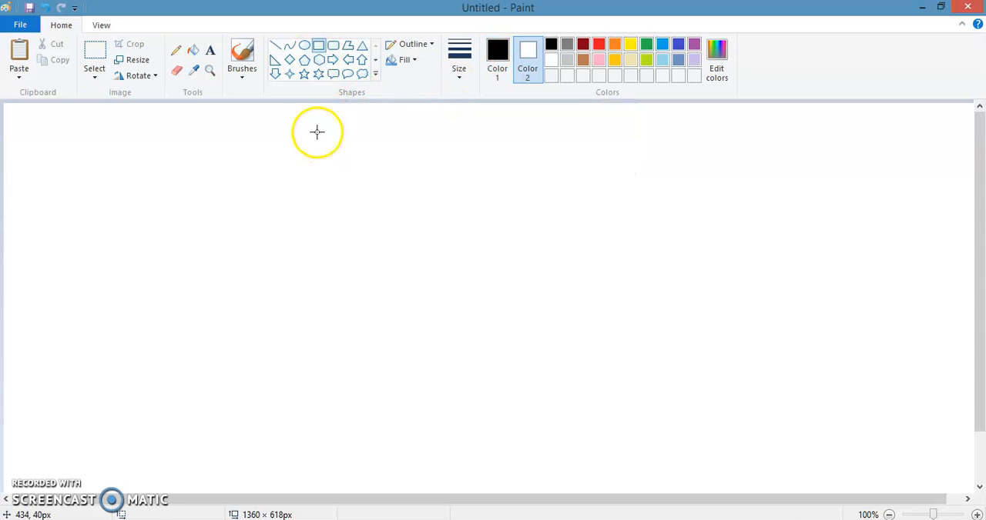
drag(317, 132, 655, 383)
click(500, 68)
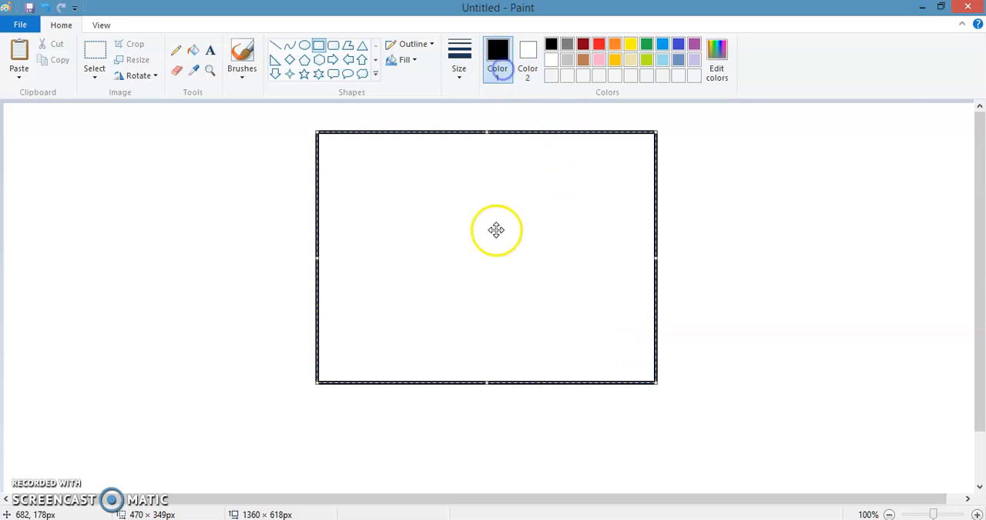
click(496, 235)
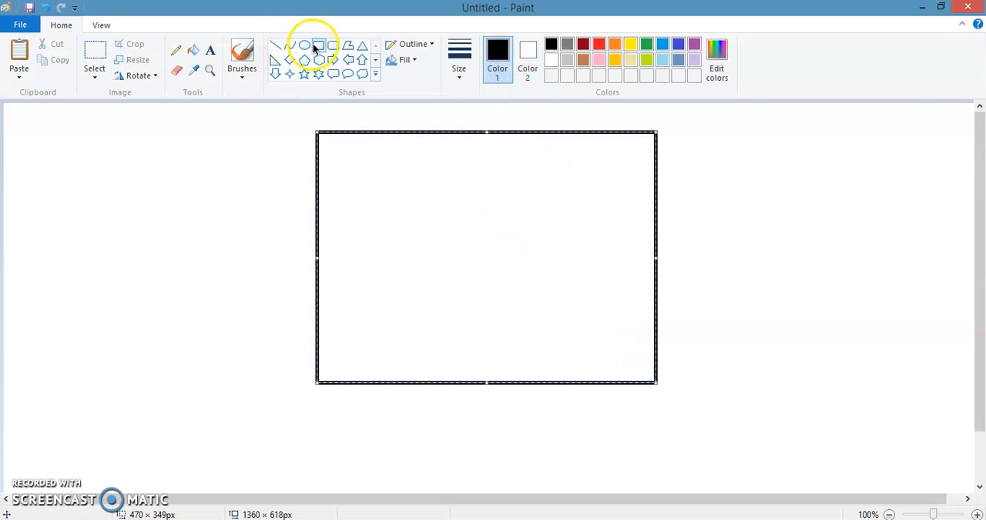
Set Color 2 to yellow and fill the area outside the rectangle with Color 1's black
click(528, 56)
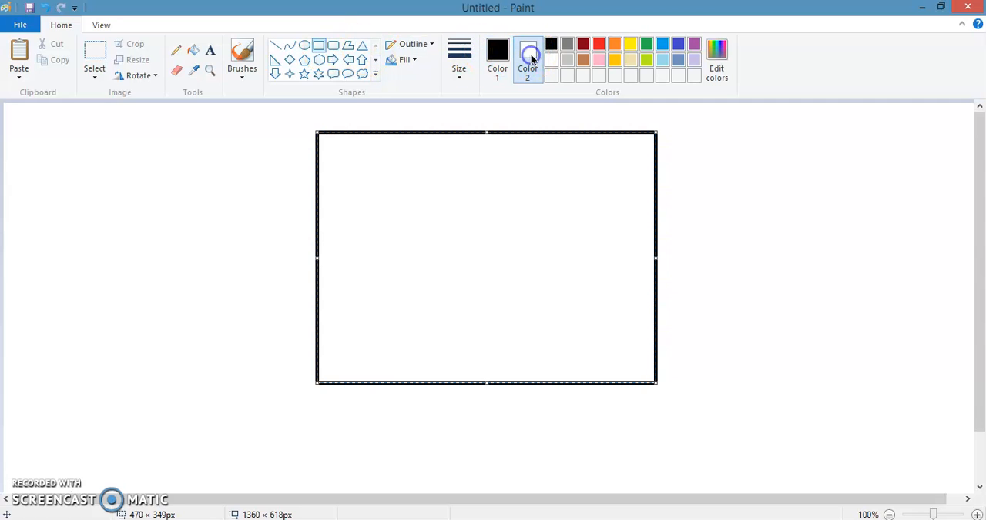
click(613, 45)
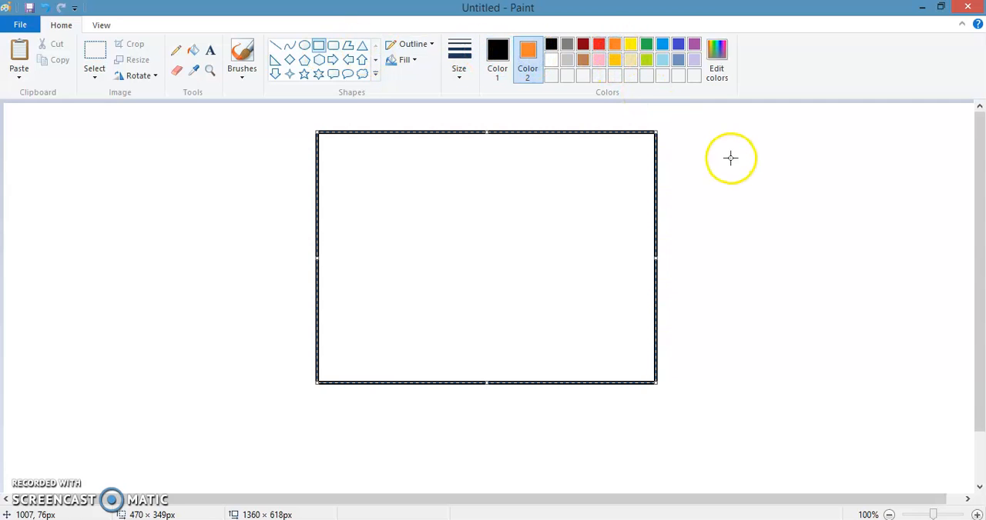
click(193, 50)
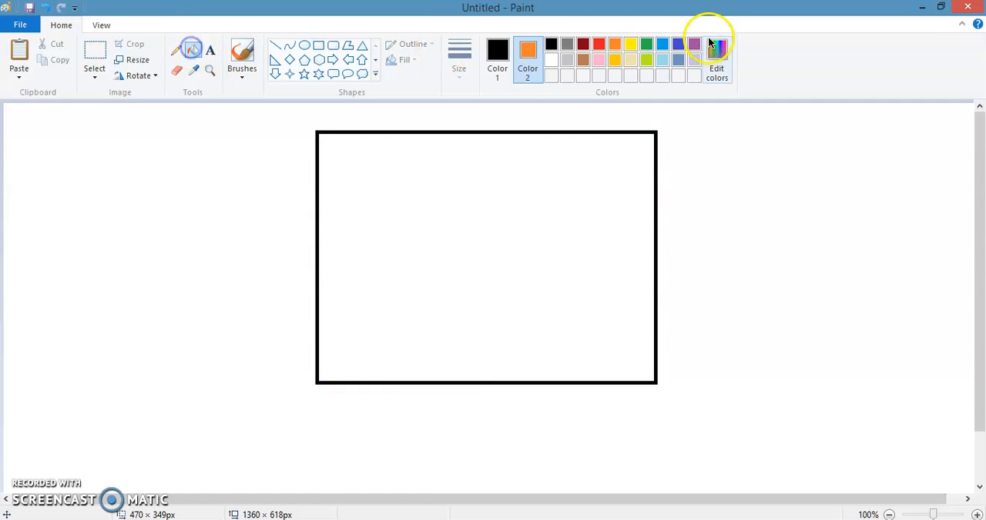
click(630, 45)
click(743, 125)
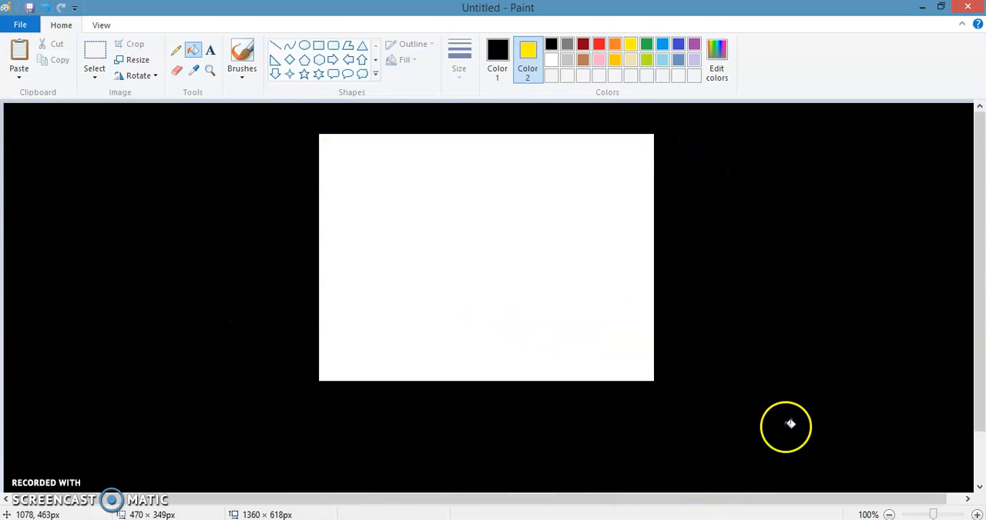
Recolour the area around the white rectangle using Color 1, first with orange and finally with lime
click(499, 58)
click(531, 49)
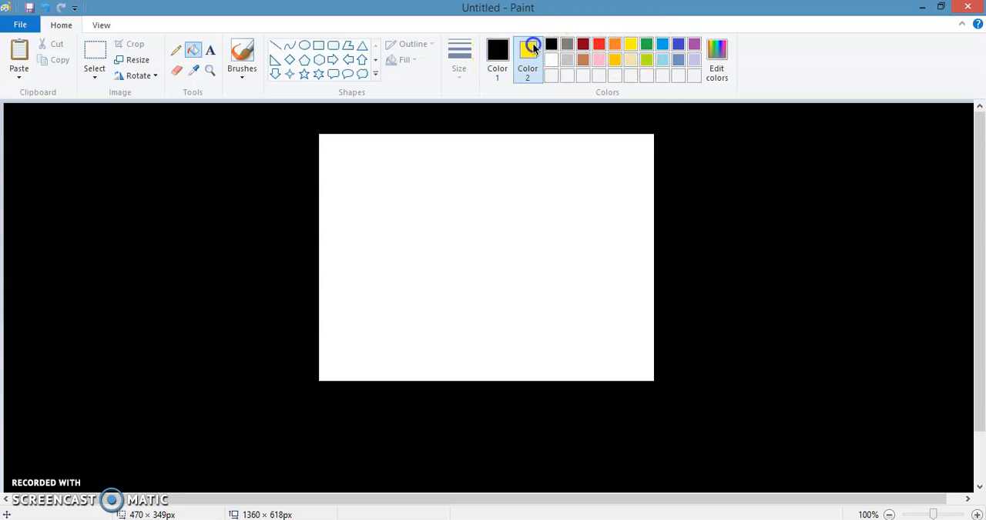
click(493, 56)
click(614, 43)
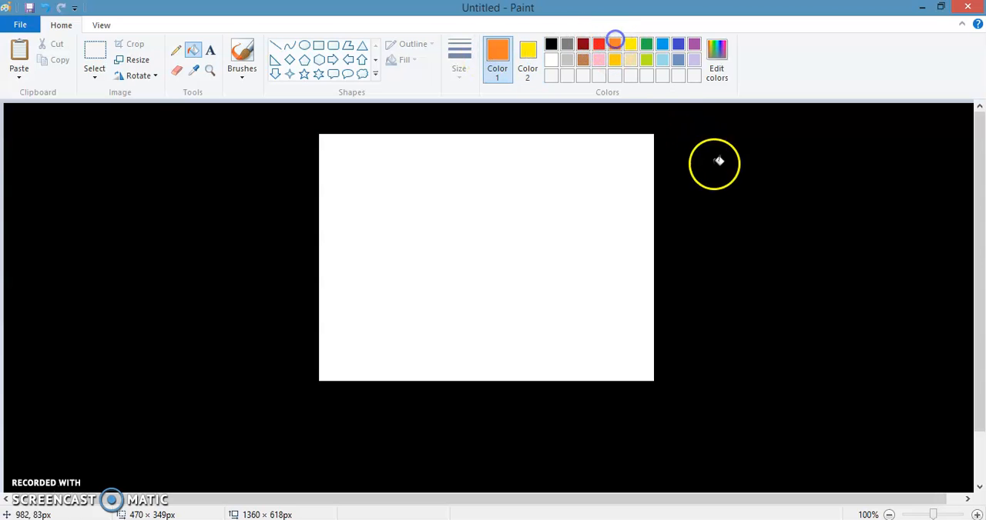
click(718, 161)
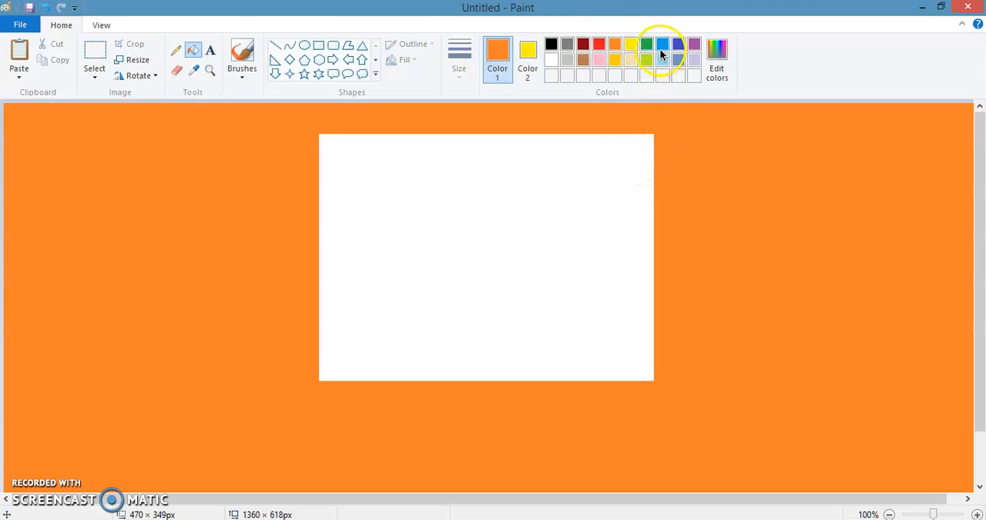
click(646, 59)
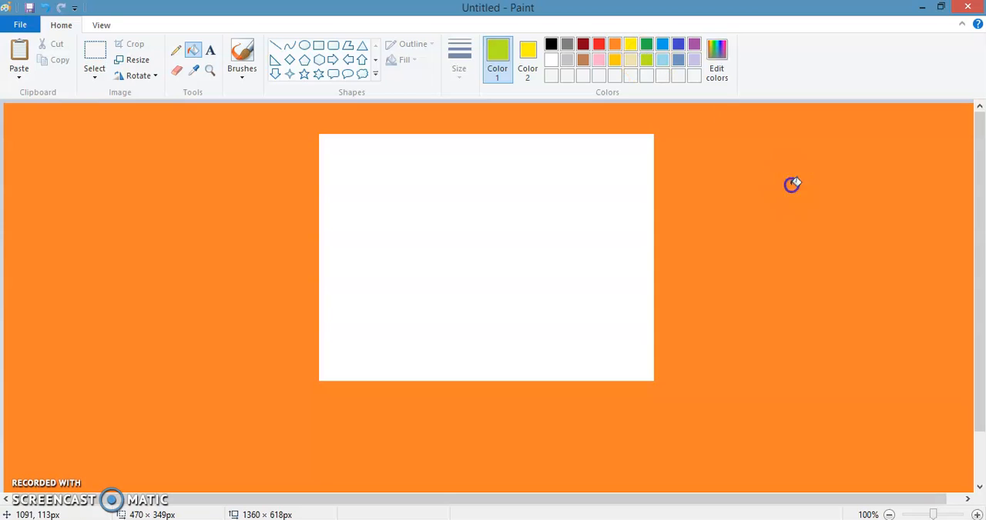
click(792, 185)
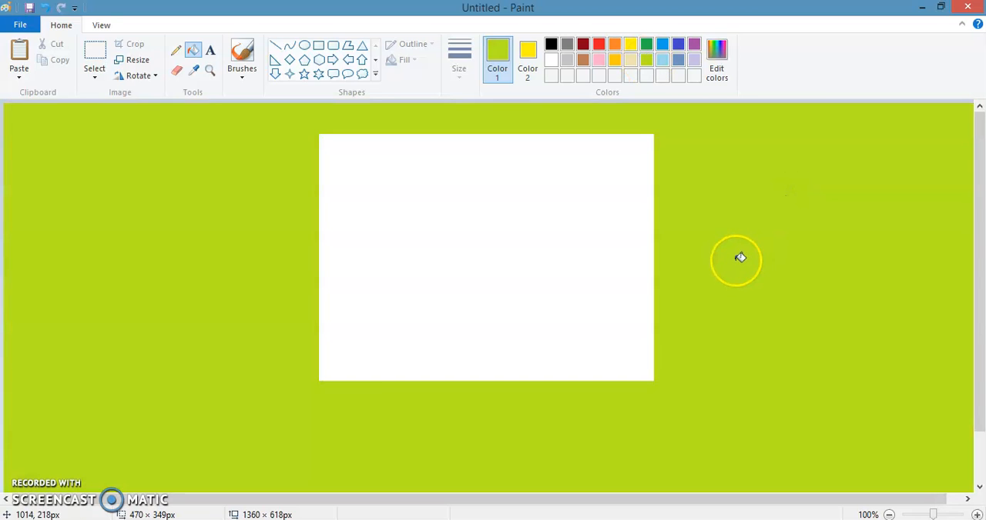
Set Color 2 to red and fill the inside of the white rectangle with Color 1's lime
click(530, 52)
click(598, 44)
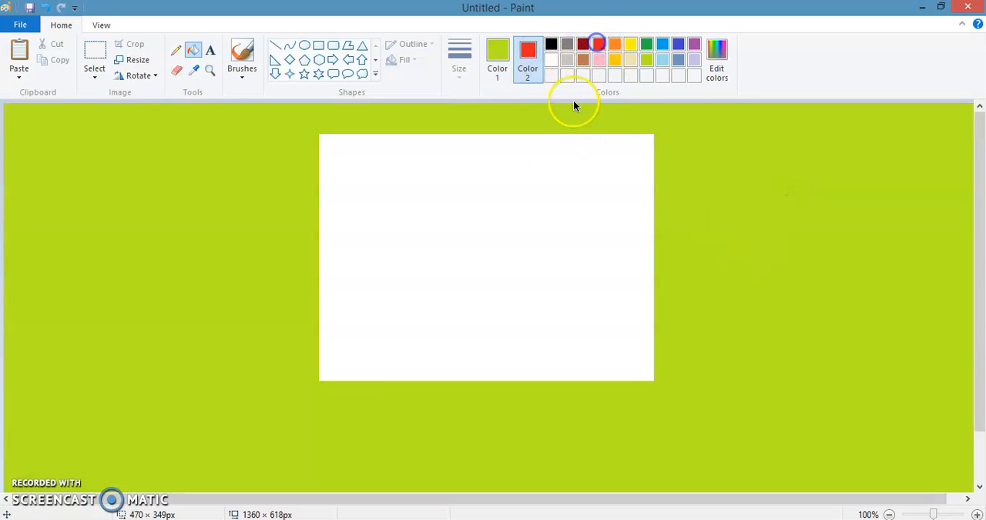
click(535, 181)
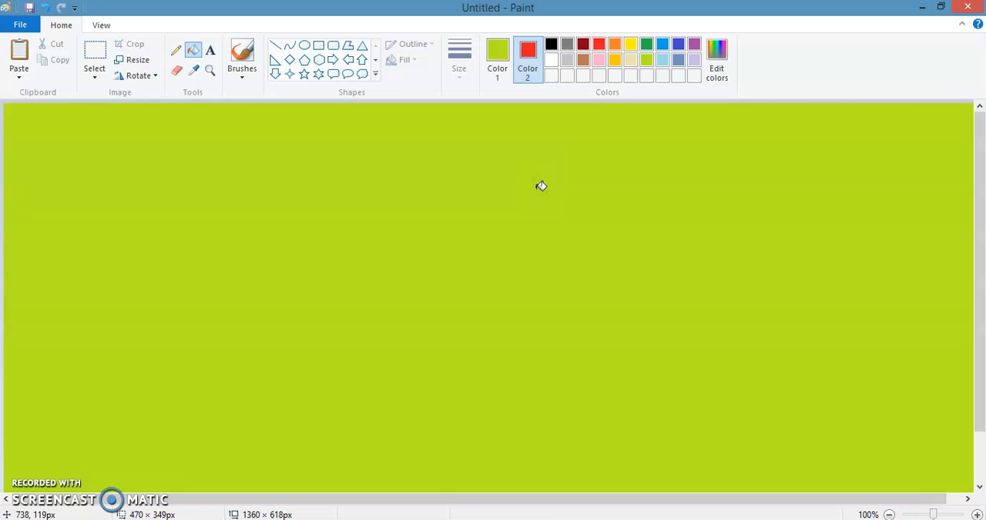
Set Color 1 to red and fill the entire canvas with red
click(499, 69)
click(598, 44)
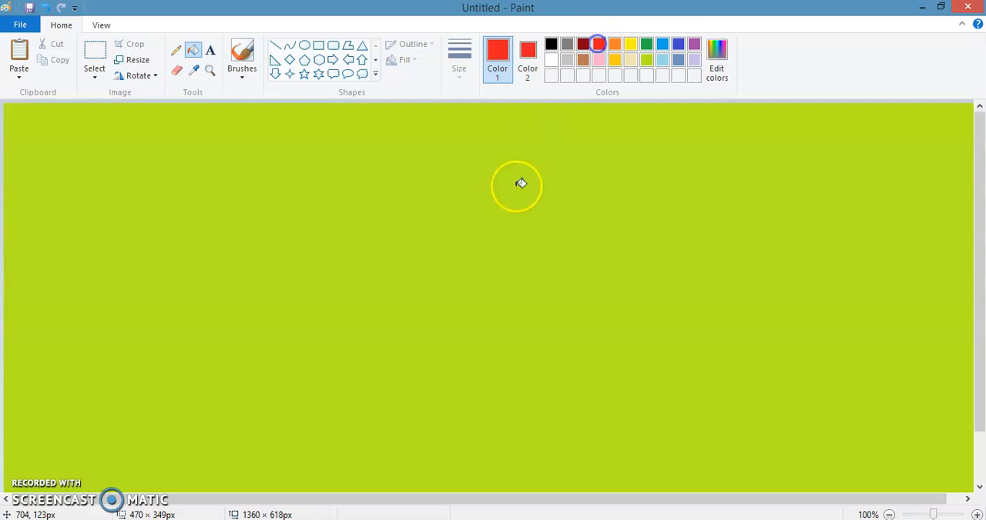
click(508, 194)
click(568, 169)
click(589, 132)
click(586, 166)
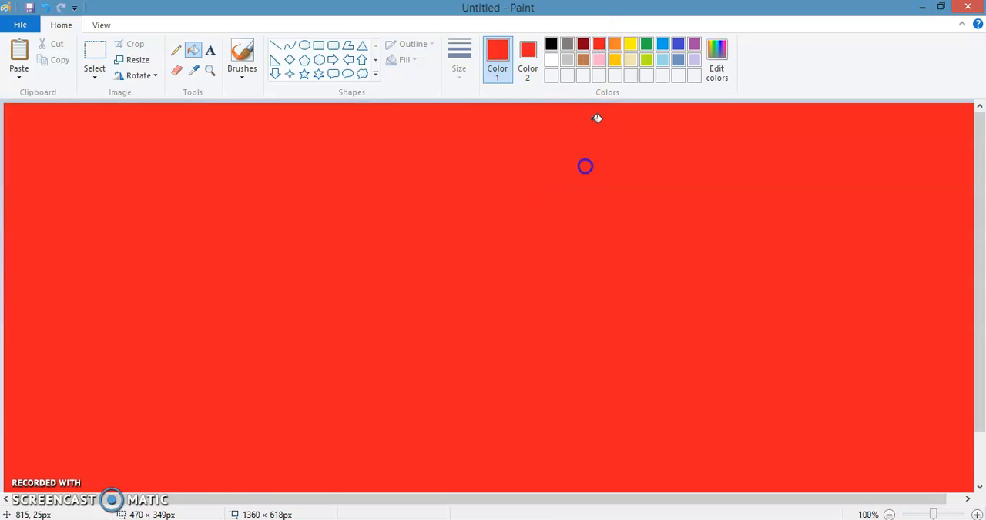
key(ctrl+a)
key(Escape)
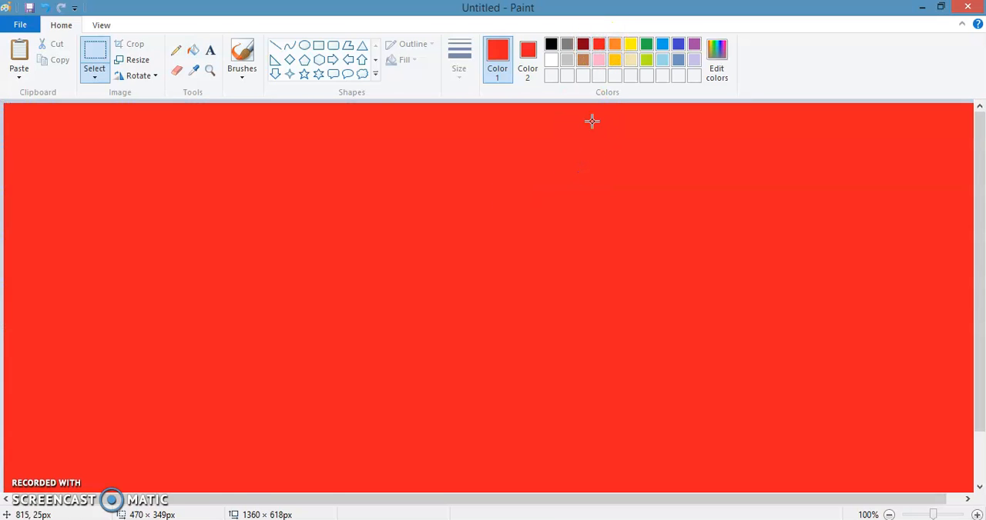
click(94, 69)
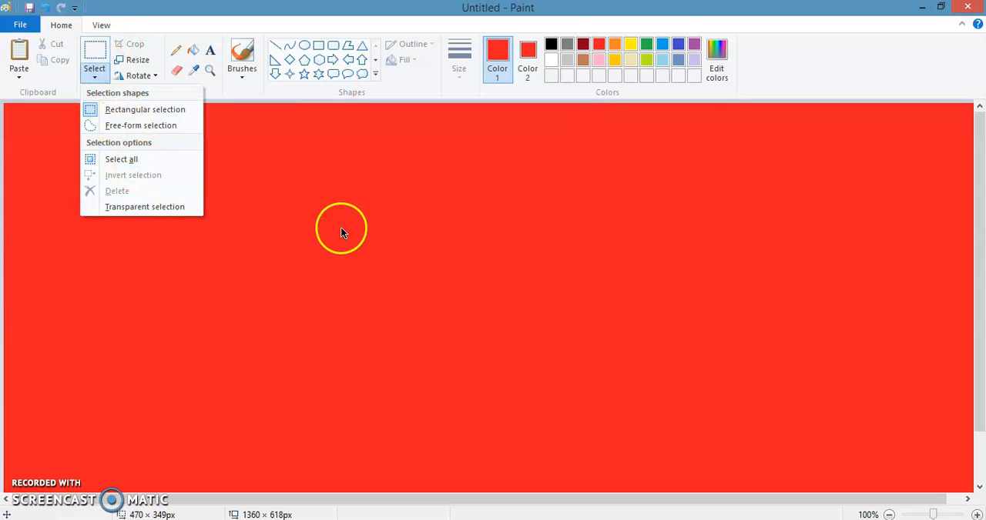
click(158, 159)
key(Escape)
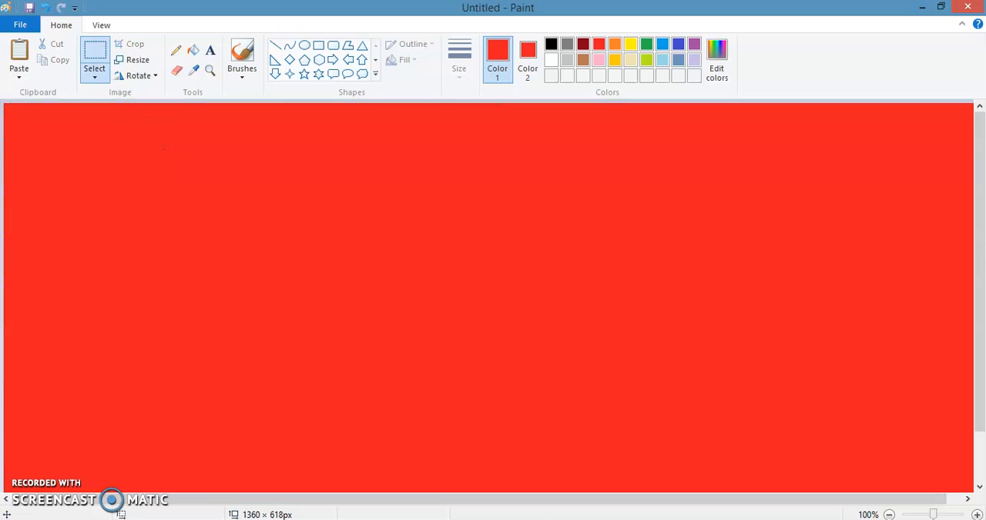
Set Color 1 to black and Color 2 to white, and fill the entire red canvas with Color 1's black
click(551, 60)
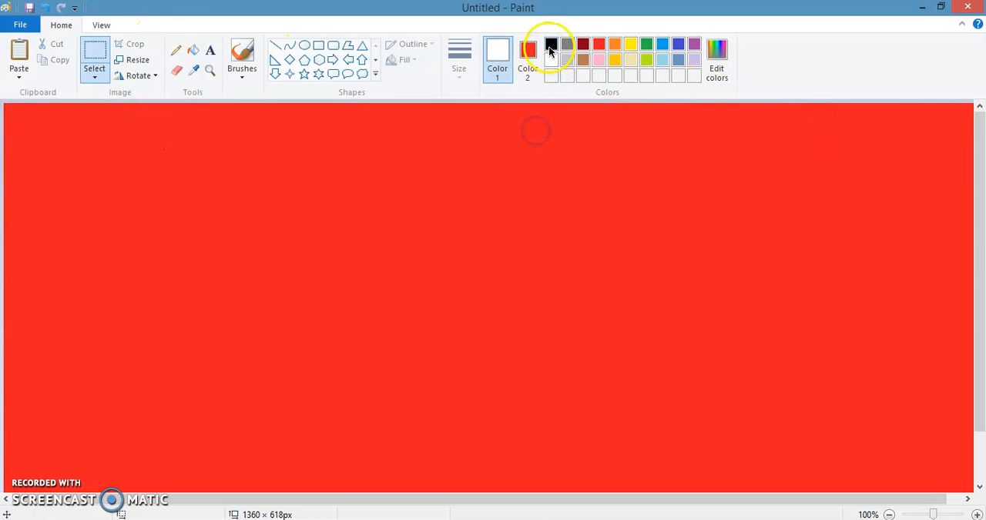
click(550, 44)
click(528, 58)
click(551, 60)
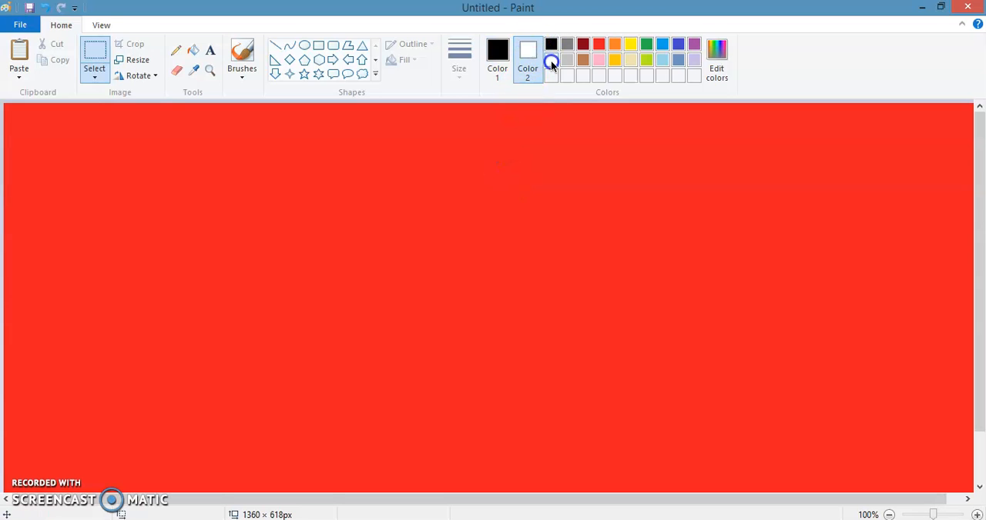
click(192, 50)
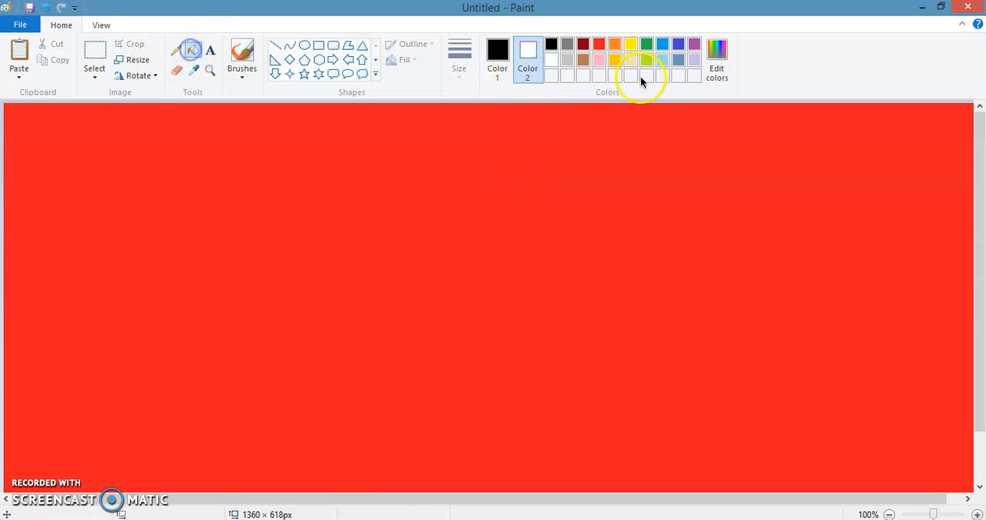
click(498, 231)
Fill the entire canvas with white using Color 1 and reset Color 1 to black
click(498, 55)
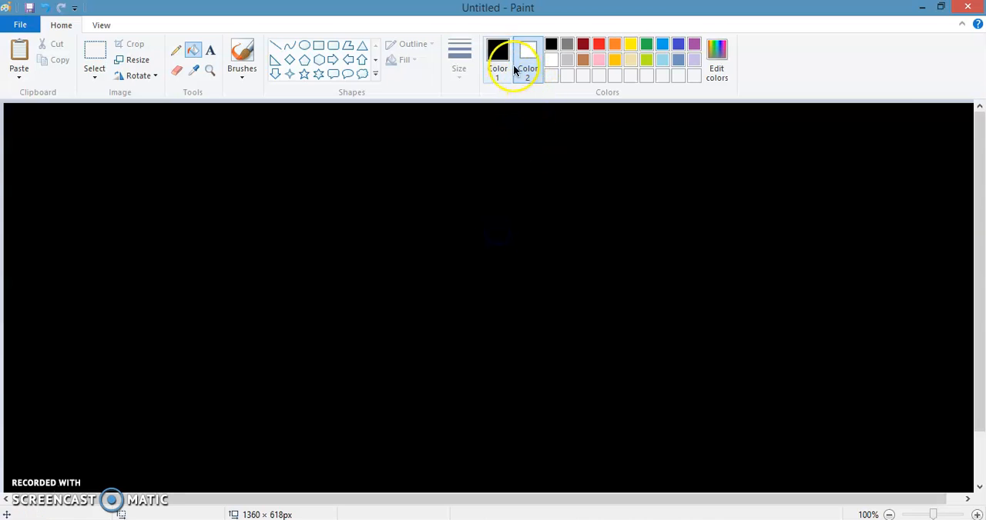
click(556, 60)
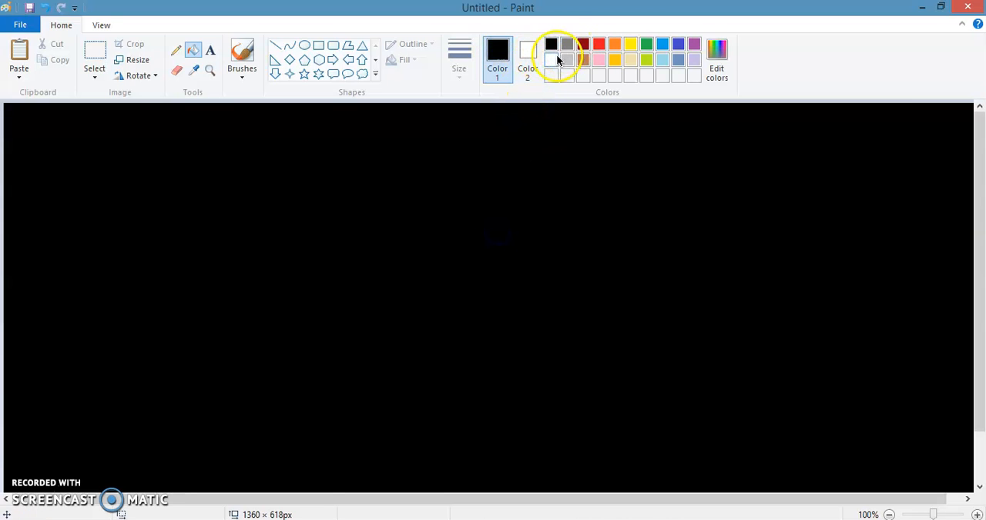
click(524, 147)
click(550, 44)
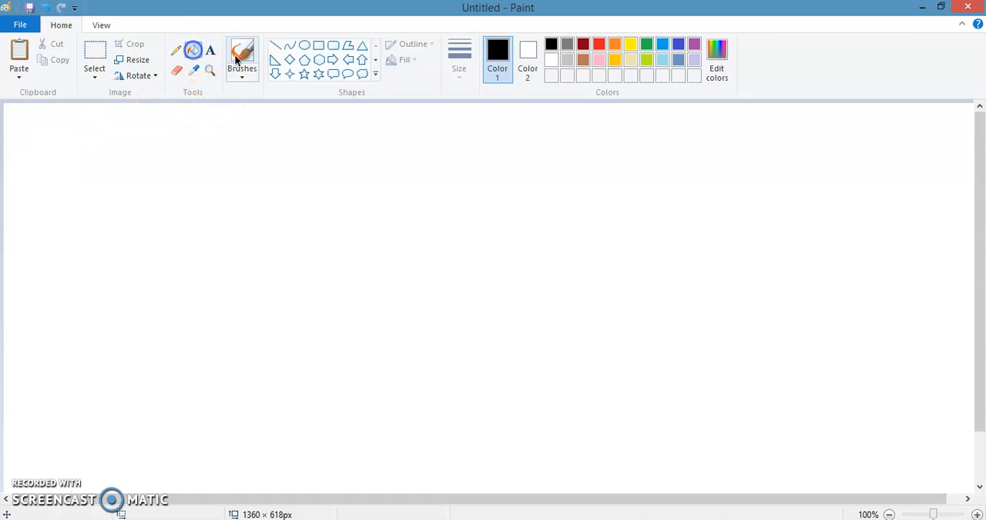
Draw a rounded rectangle about 386 × 319 px with a turquoise Color 1 outline and fill its inside with yellow
click(333, 45)
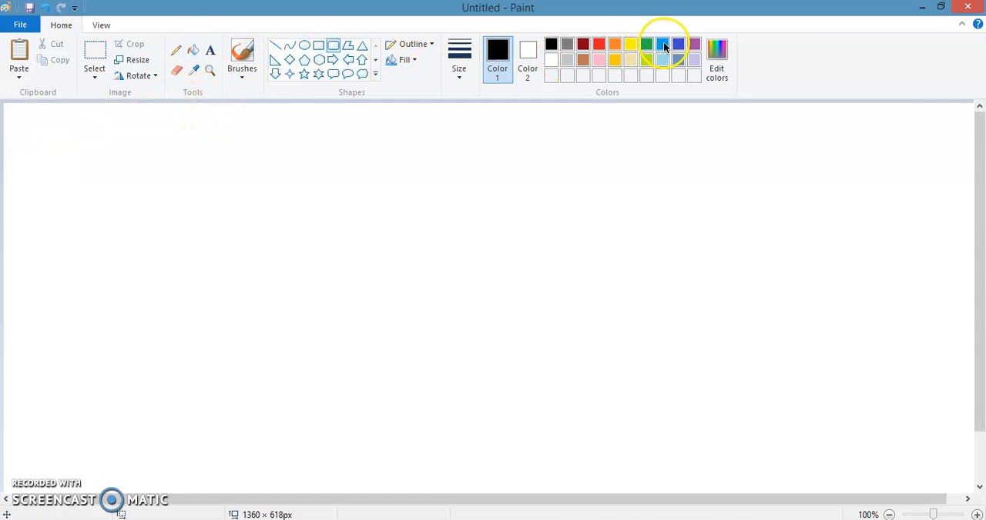
click(662, 44)
drag(145, 146, 427, 378)
click(298, 304)
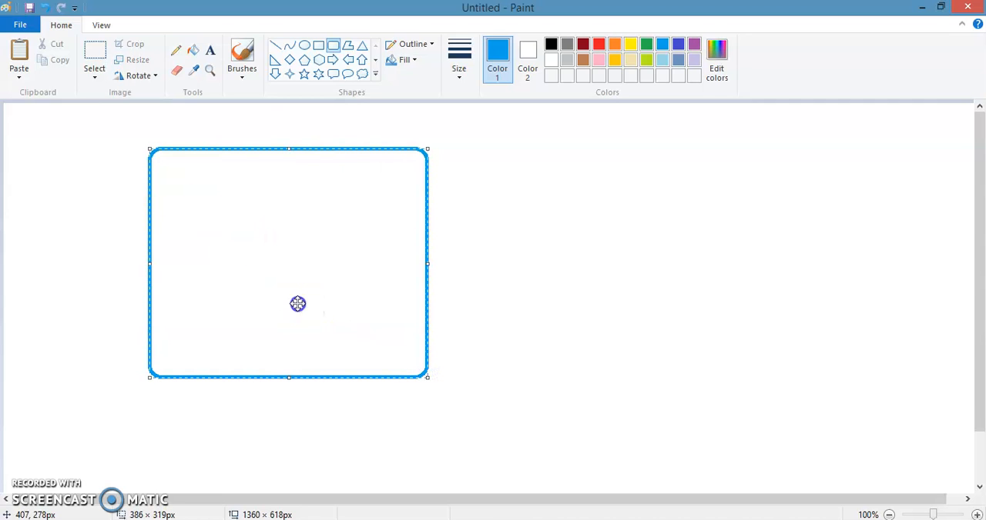
click(194, 51)
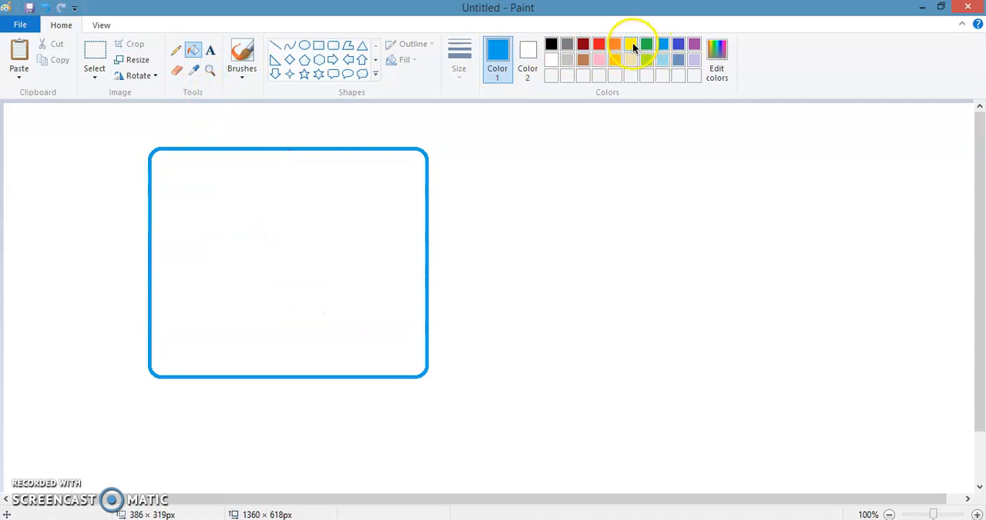
click(629, 44)
click(290, 167)
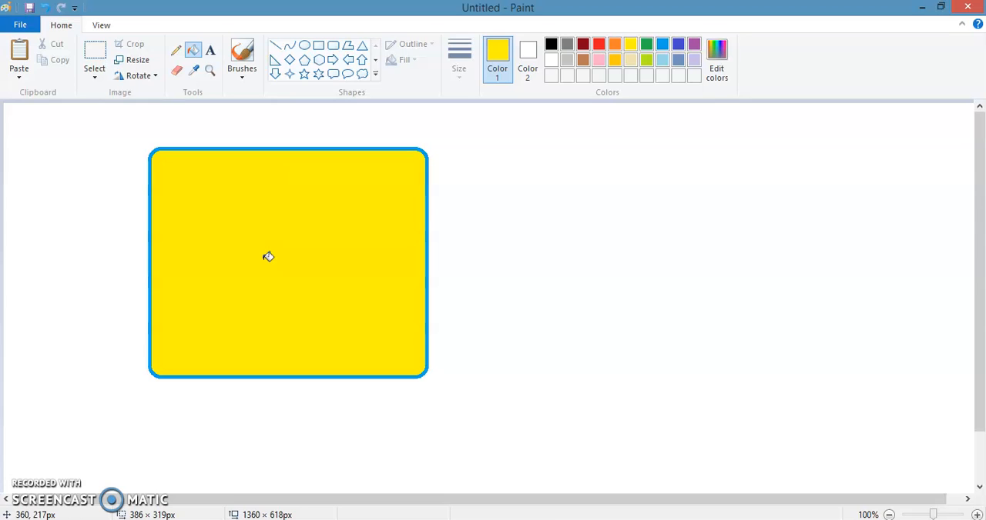
Set Color 2 to indigo and draw a rectangle about 466 × 370 px beside the rounded one with Color 1's yellow outline
click(527, 58)
click(192, 53)
click(680, 46)
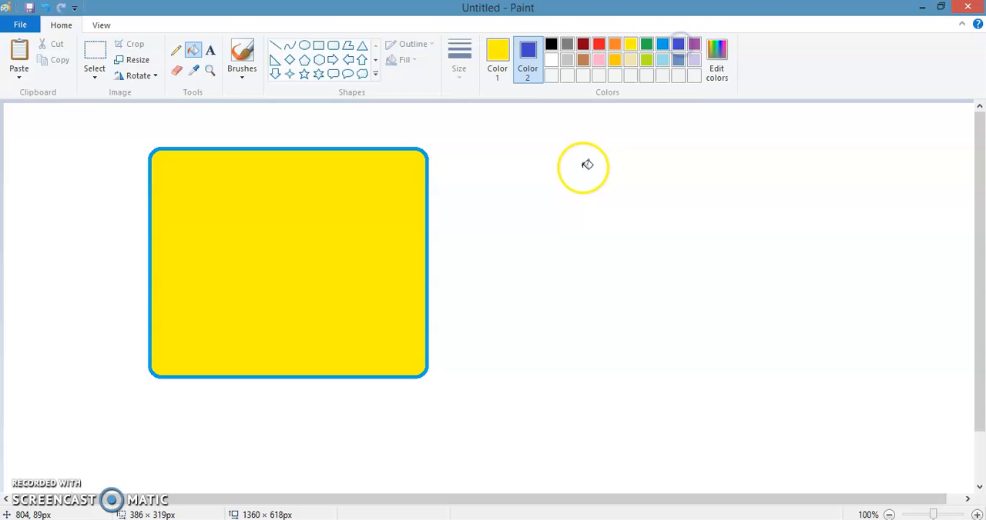
click(322, 46)
drag(475, 136, 810, 401)
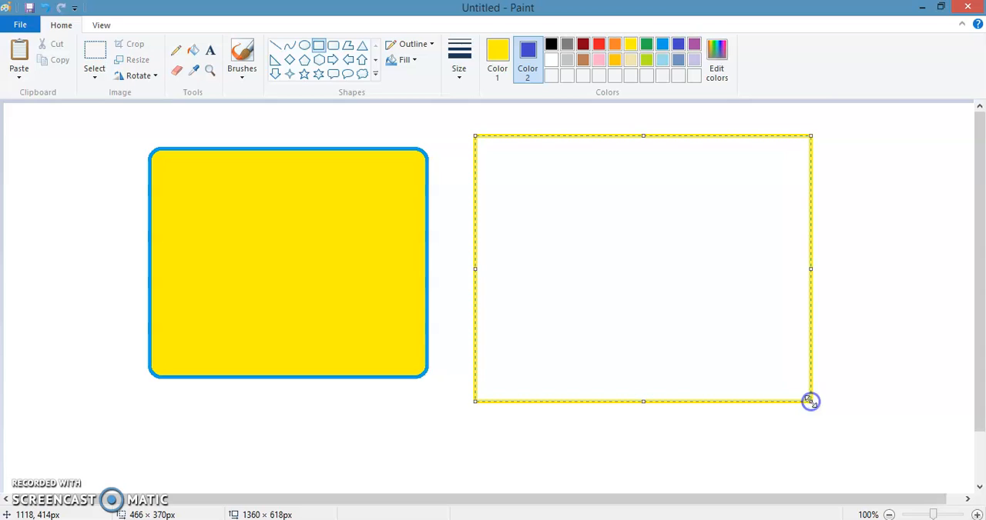
With indigo kept as Color 2, fill the second rectangle and the surrounding canvas with Color 1's yellow
click(193, 48)
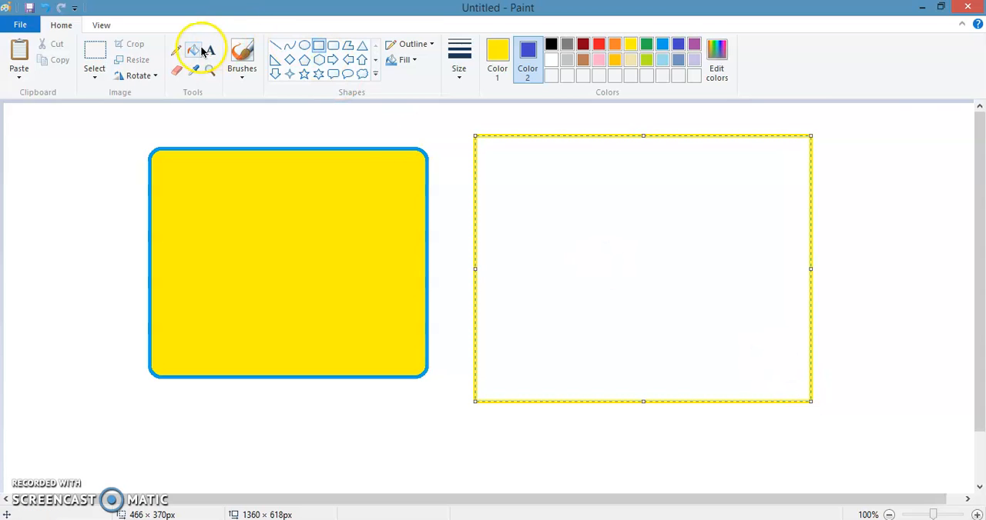
click(693, 44)
click(677, 44)
click(611, 167)
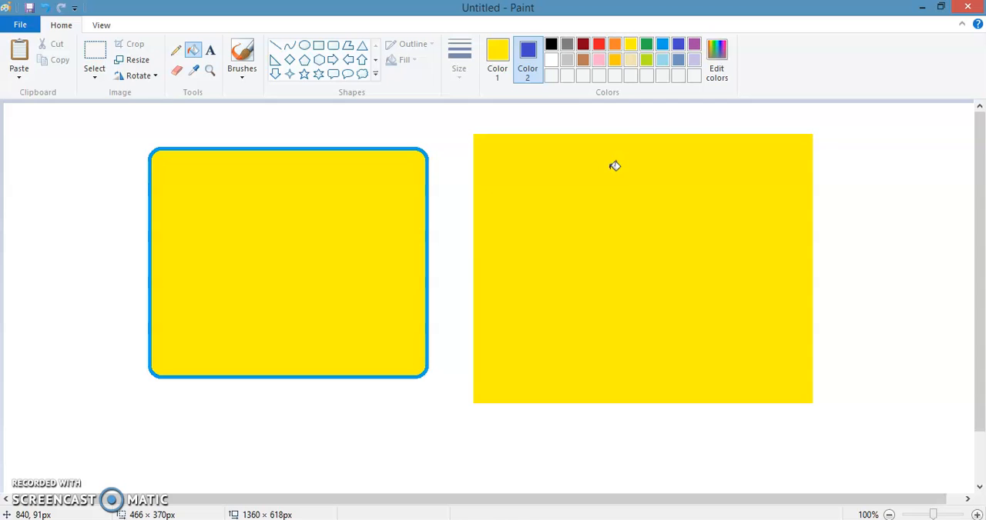
click(580, 121)
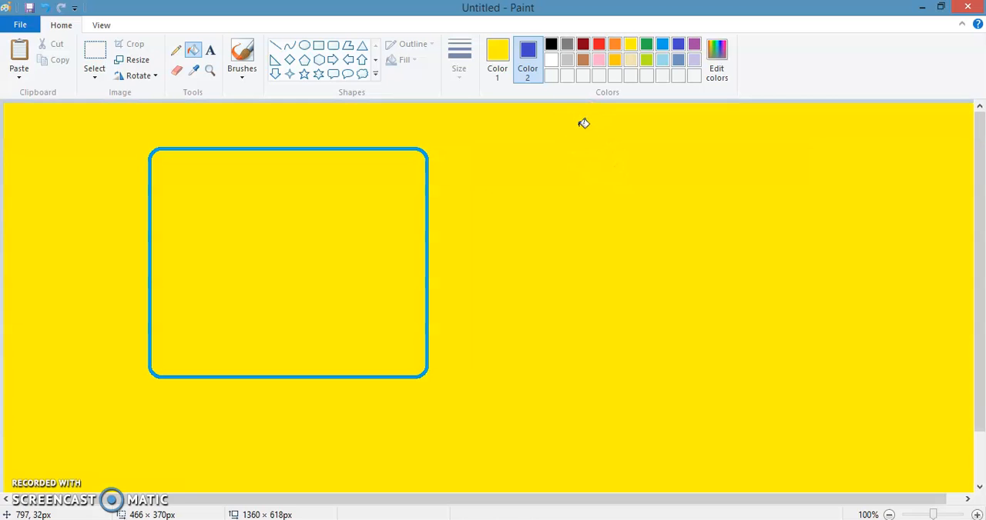
Undo all the yellow fills and both rectangles back to the blank white canvas
key(ctrl+z)
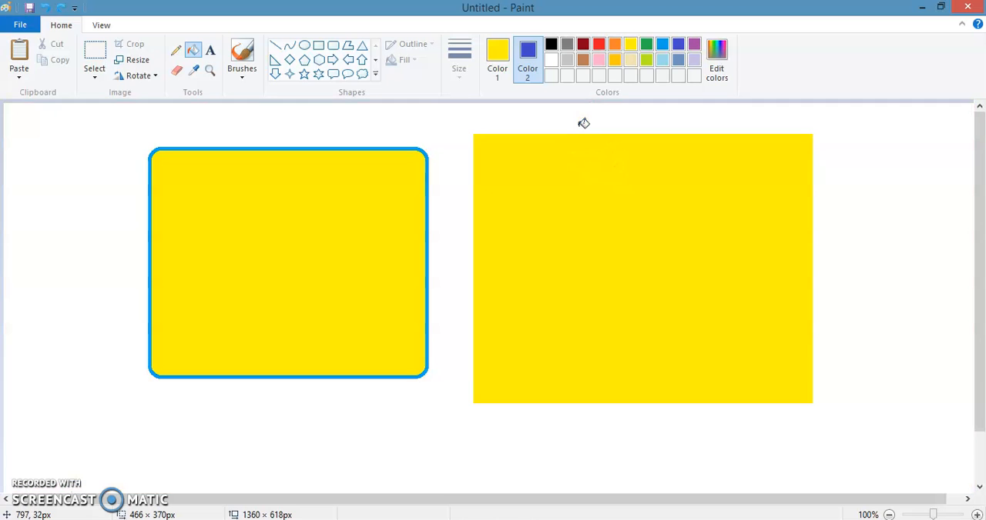
key(ctrl+z)
key(ctrl+z)
key(ctrl+z)
key(ctrl+z)
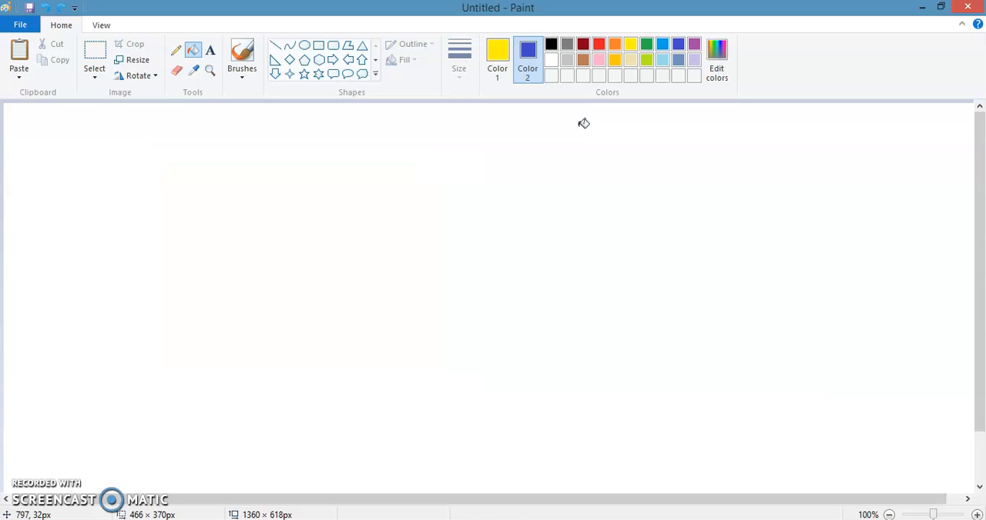
Reset Color 1 to black and Color 2 to white, undoing a trial black fill of the canvas
click(497, 57)
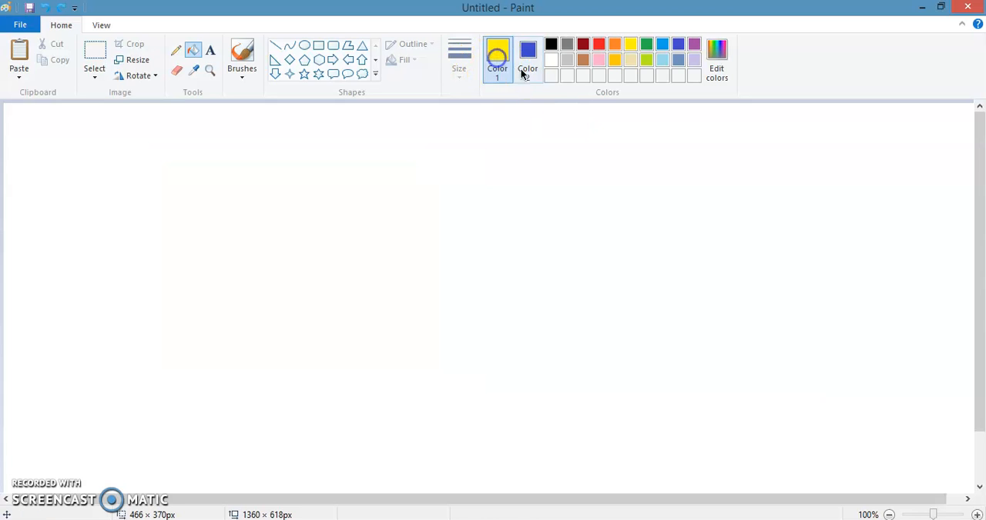
click(550, 45)
click(528, 61)
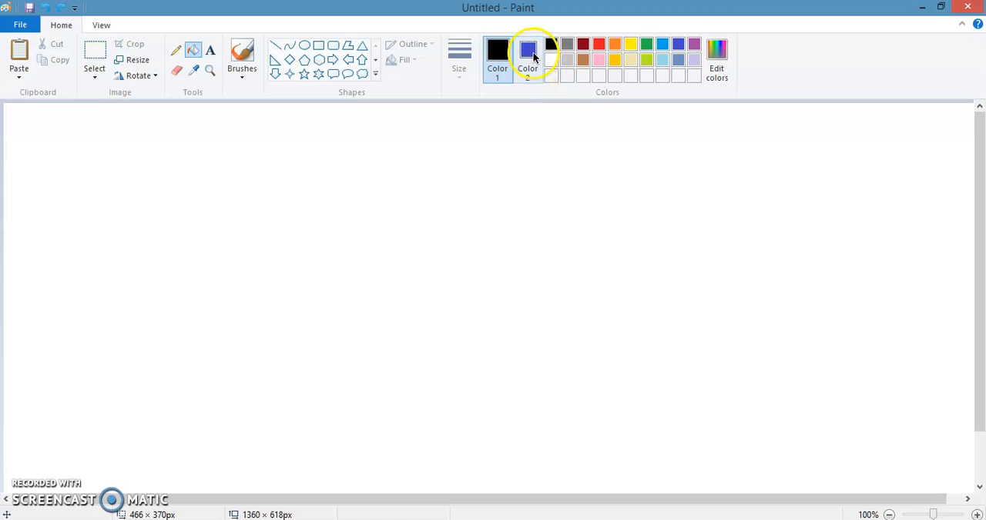
click(551, 59)
click(558, 123)
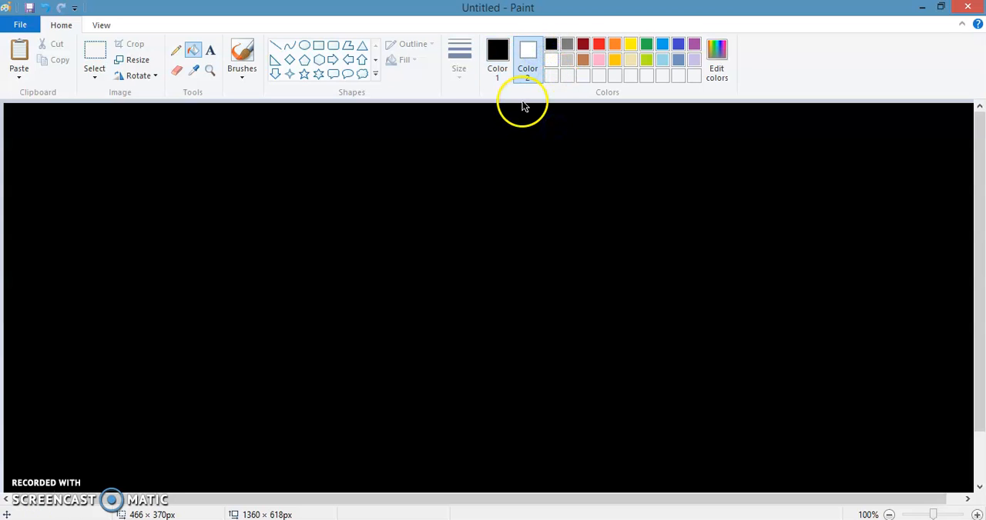
key(ctrl+z)
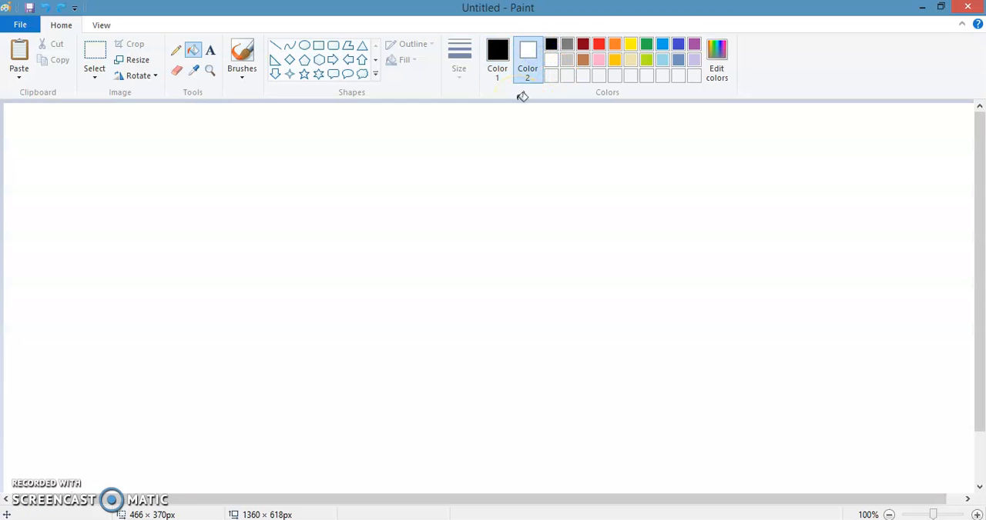
click(549, 46)
click(551, 60)
Set Color 1 to orange and draw a rectangle outline about 465 × 307 px on the blank canvas
click(317, 45)
click(498, 58)
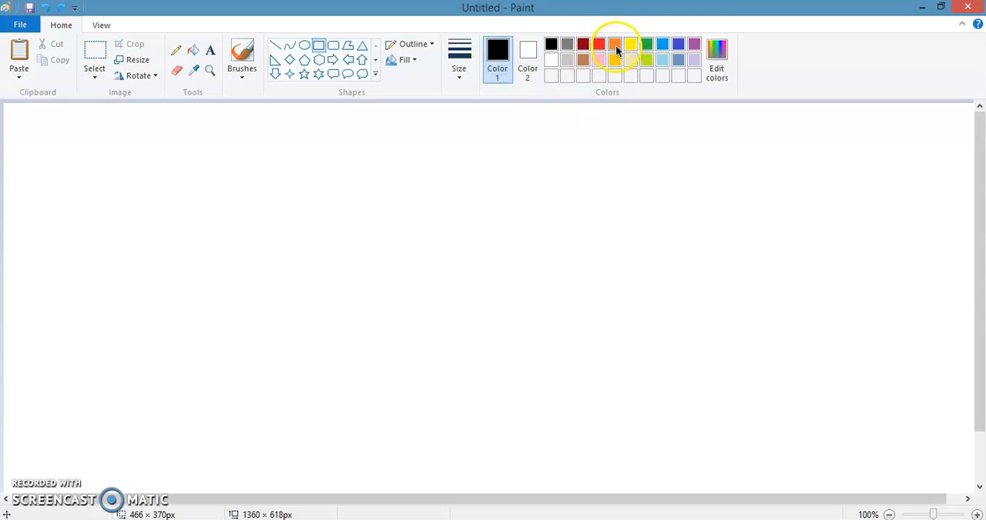
click(616, 50)
drag(145, 134, 481, 354)
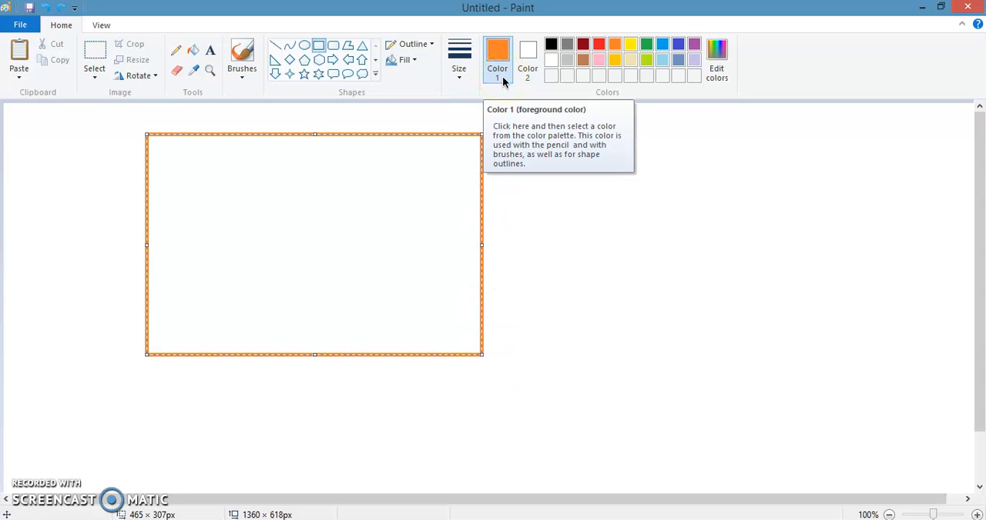
Set Color 2 to purple and draw a five-point star about 530 × 433 px beside the rectangle with Color 1's orange outline
click(531, 67)
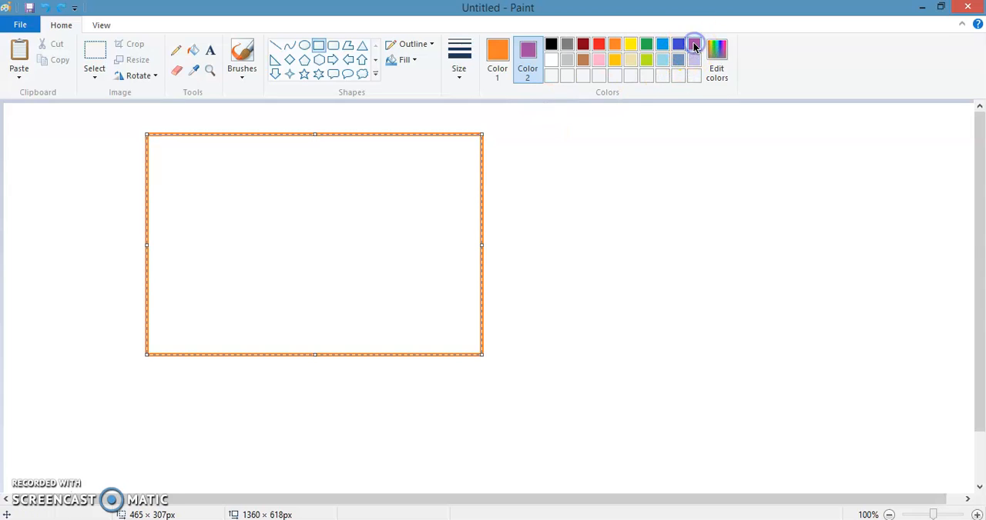
click(346, 46)
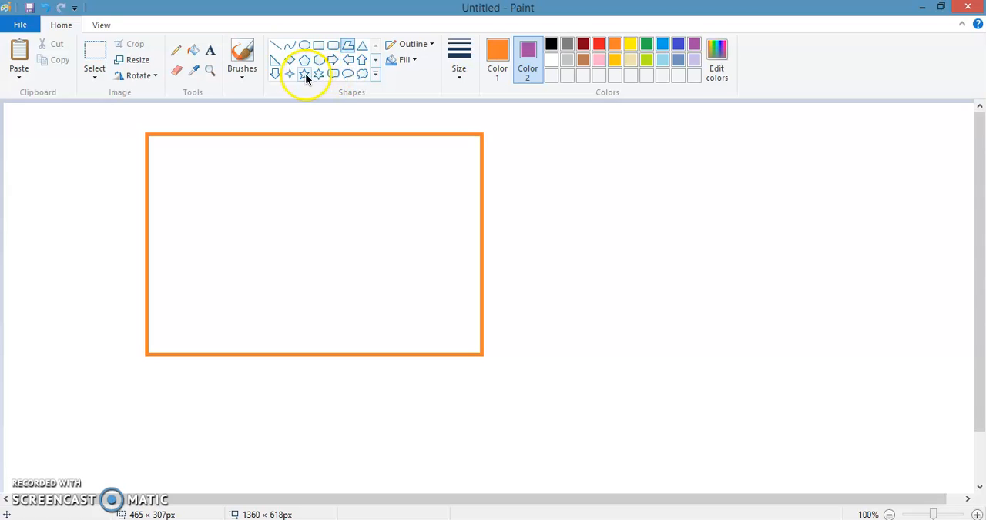
click(193, 52)
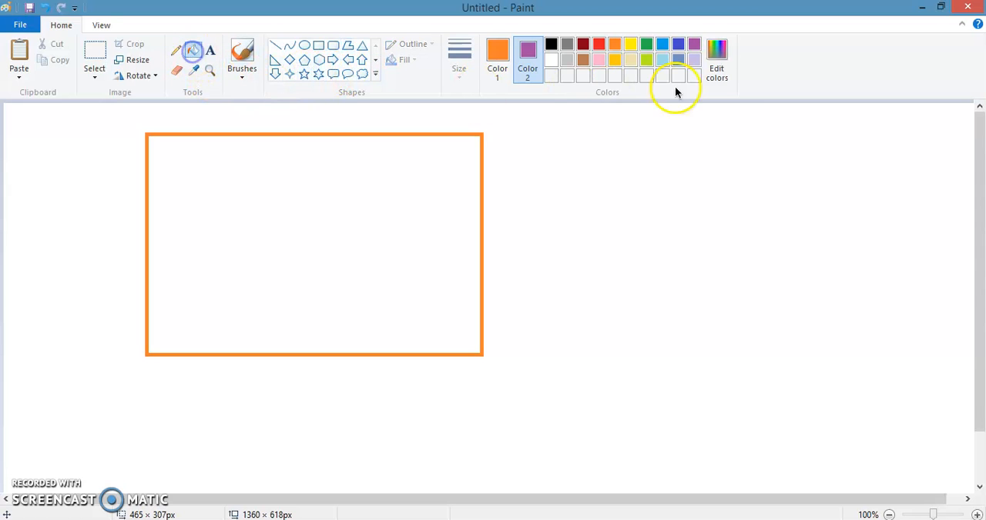
click(695, 46)
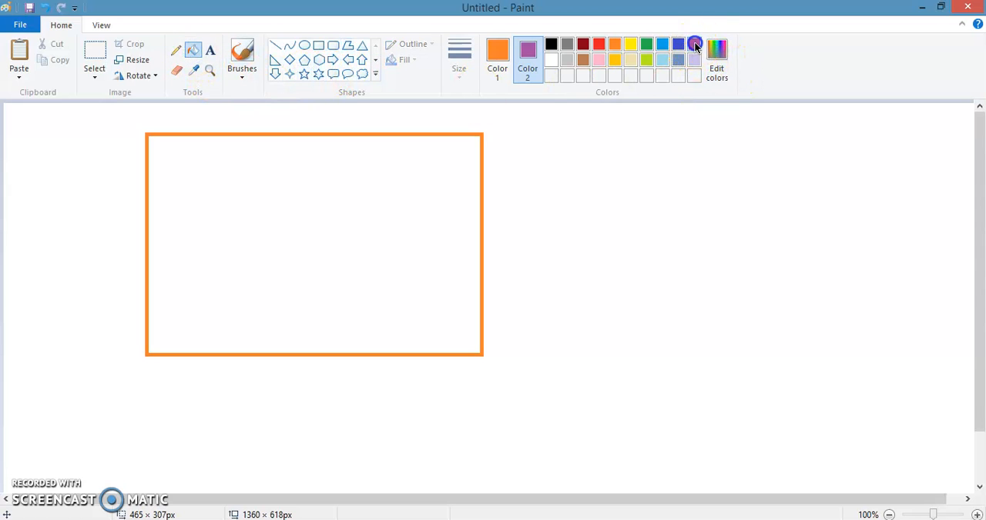
click(303, 75)
drag(602, 138, 973, 450)
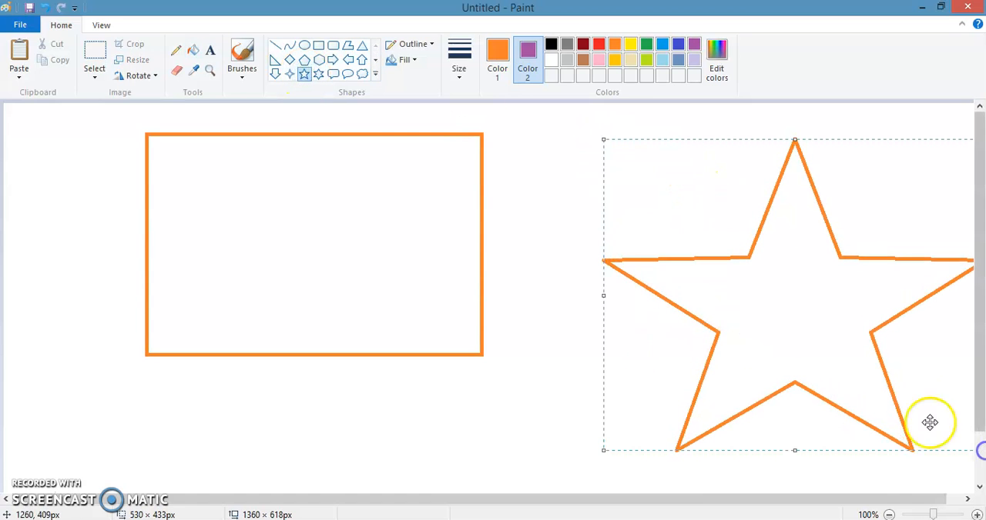
Fill the inside of the star with Color 1's orange while Color 2 is set to purple
click(192, 50)
click(693, 44)
click(786, 260)
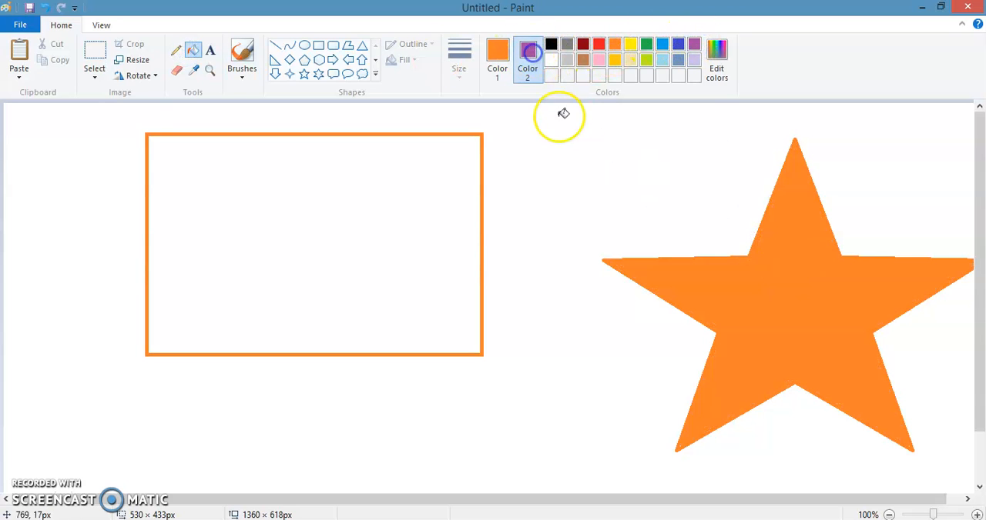
click(696, 44)
click(769, 271)
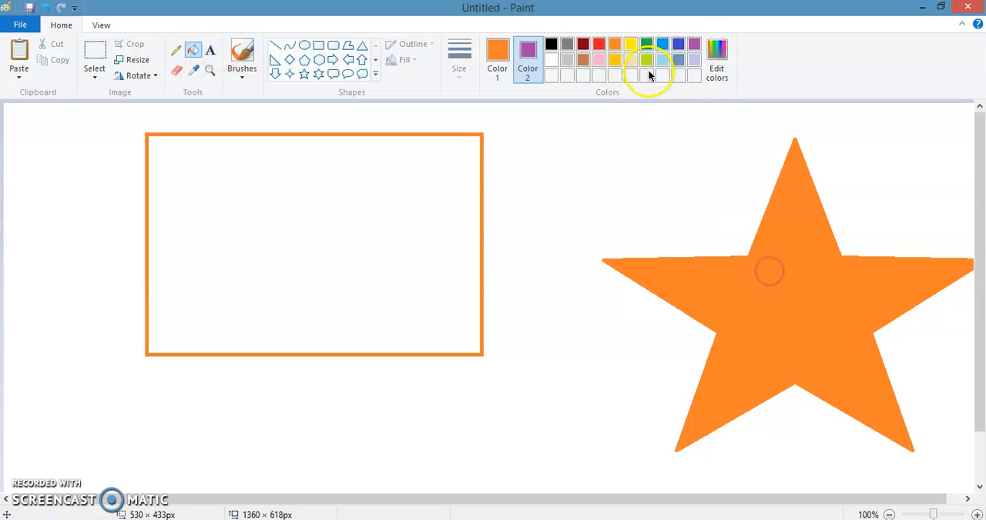
Set Color 2 to light turquoise and fill the area around the rectangle and star with Color 1's orange
click(660, 62)
click(704, 160)
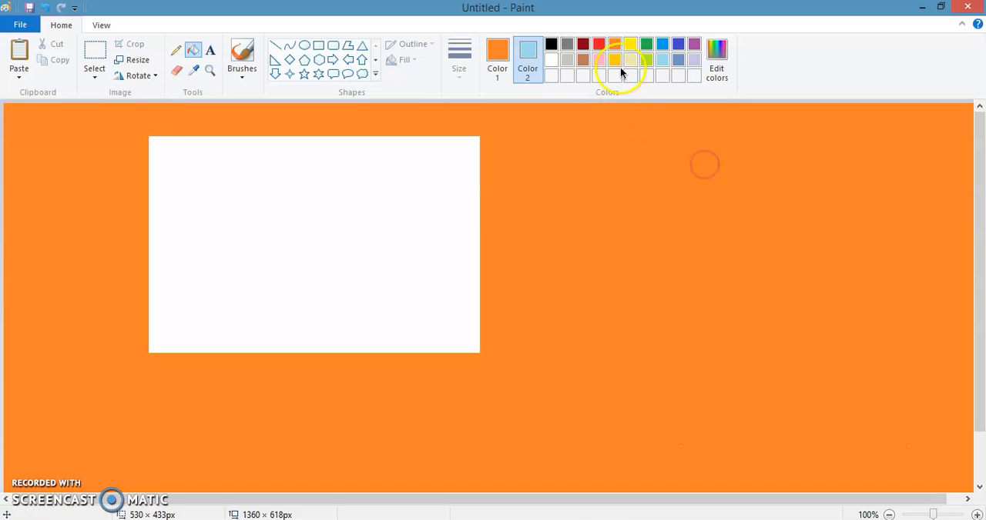
double_click(693, 46)
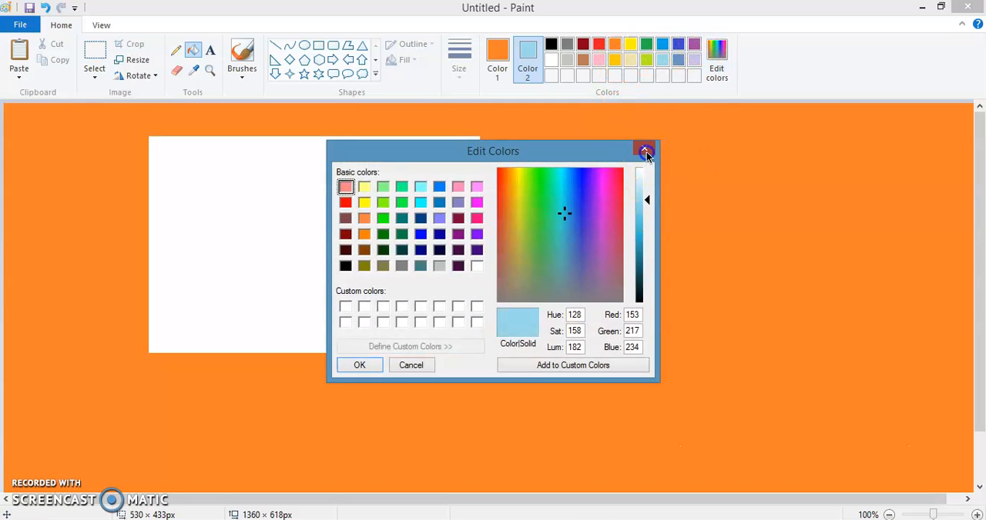
Close the color editor, set Color 2 to purple and try to fill the area around the rectangle
click(646, 152)
click(693, 46)
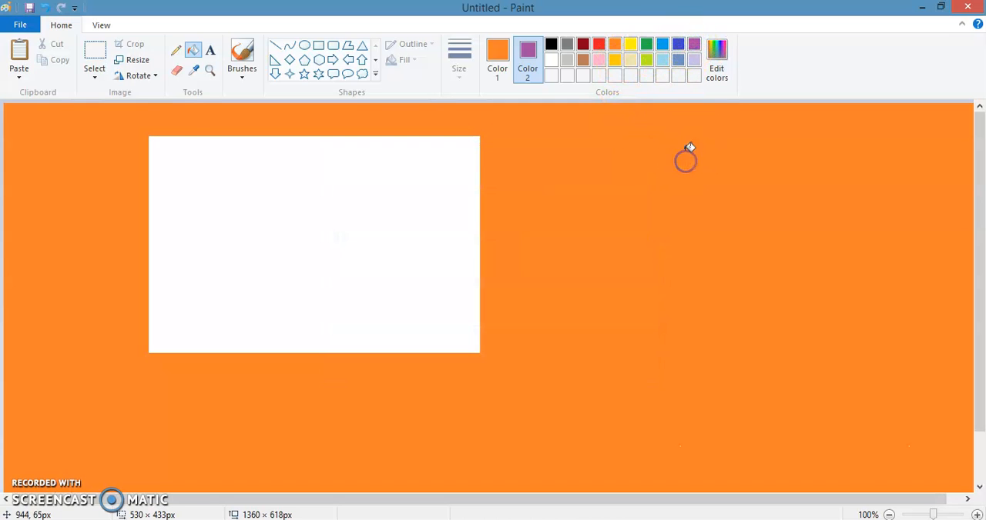
click(193, 51)
click(697, 42)
click(638, 182)
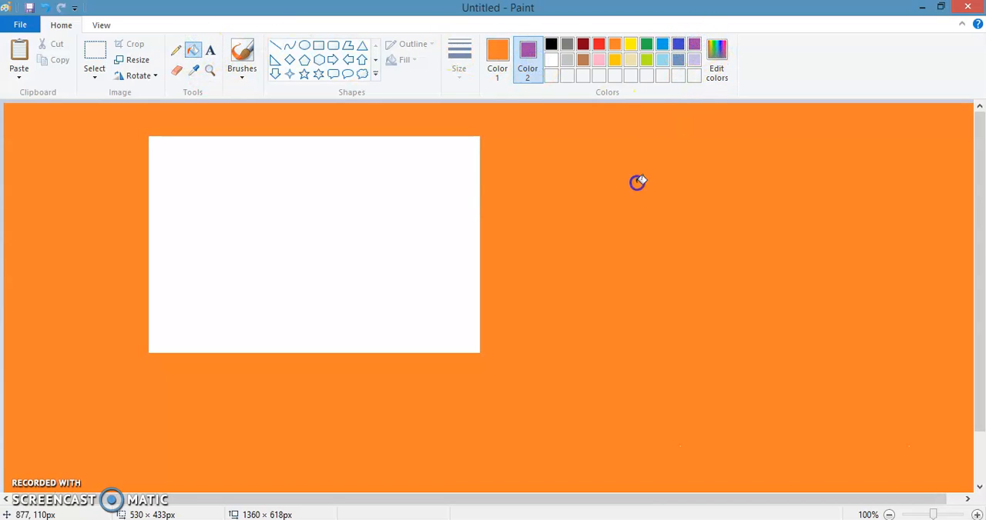
Set Color 2 to turquoise blue and try to fill the area around the rectangle
click(528, 68)
click(496, 68)
click(524, 71)
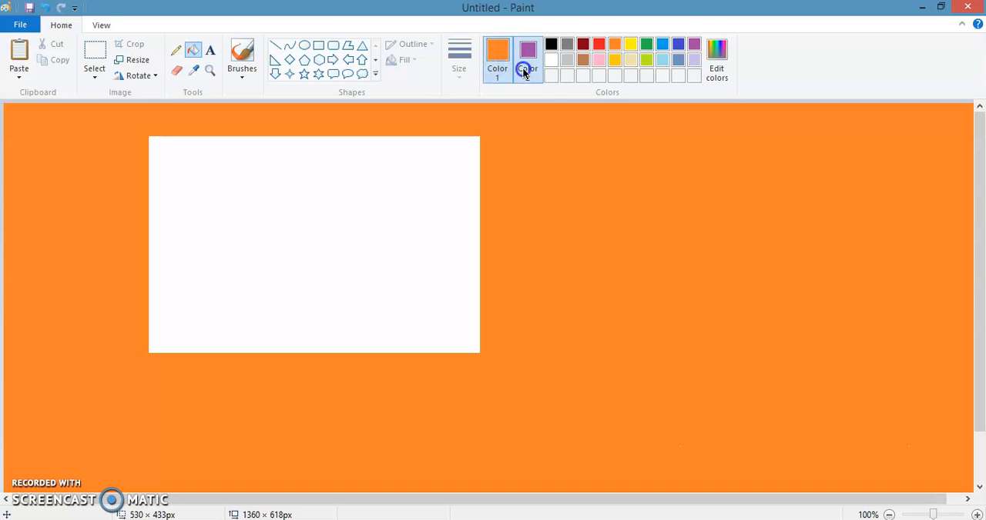
click(580, 162)
click(663, 44)
click(541, 155)
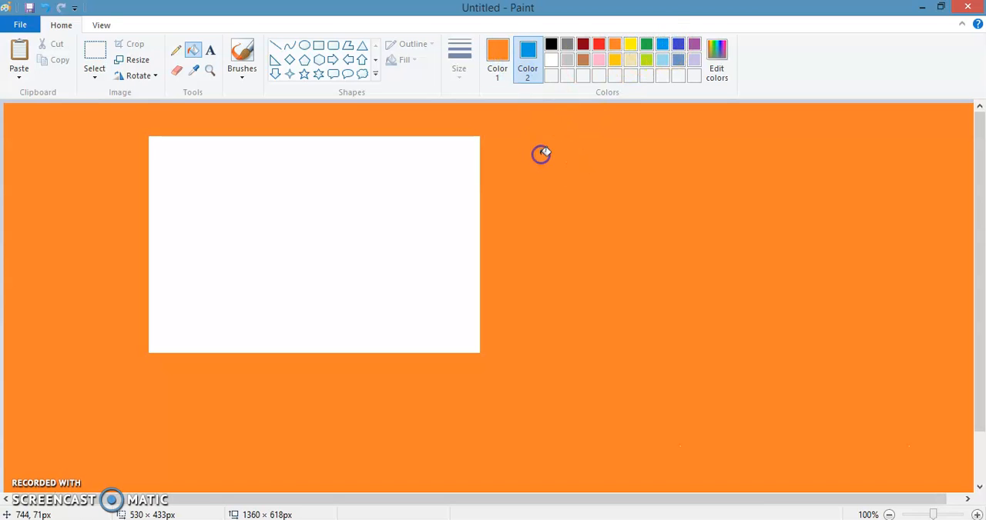
Fill the area around the rectangle with Color 1 set to purple, red and brown in turn
click(507, 56)
click(694, 44)
click(647, 173)
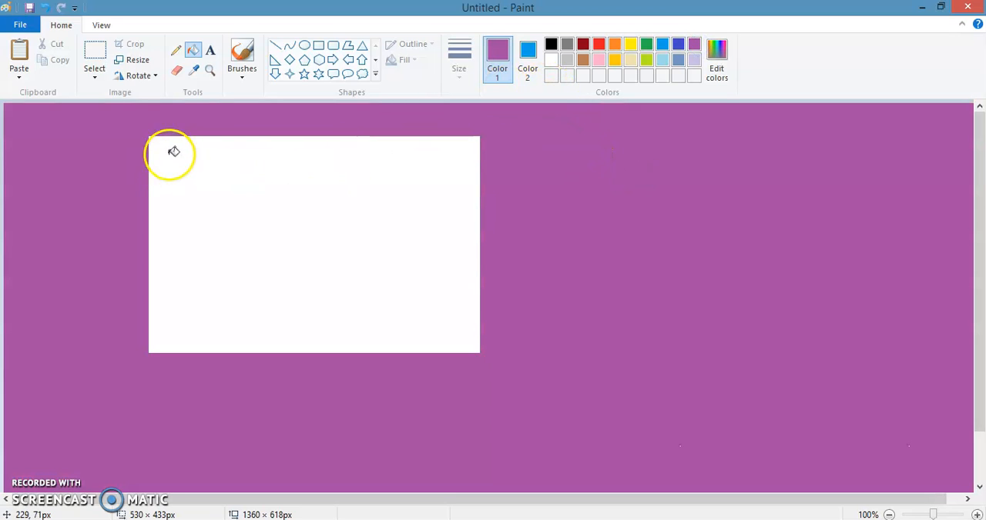
click(599, 44)
click(599, 137)
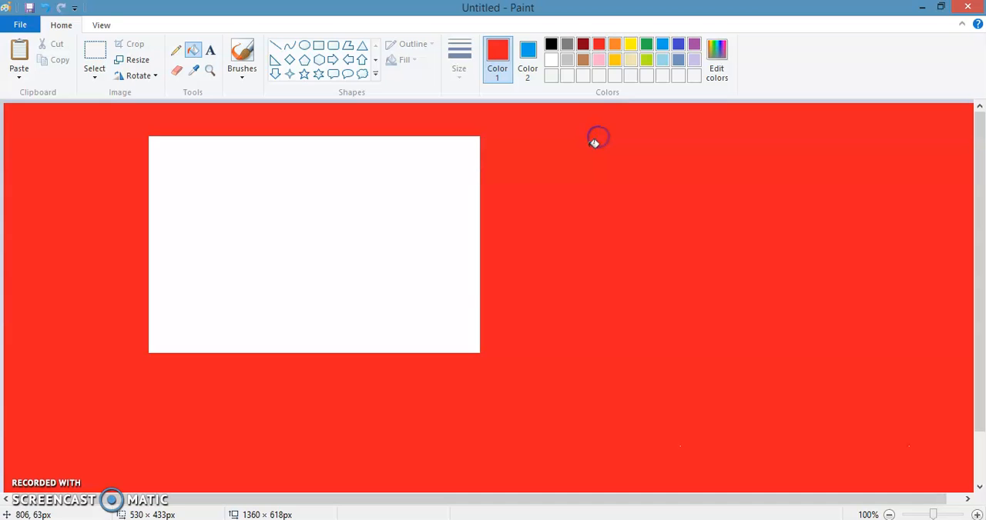
click(583, 59)
click(591, 151)
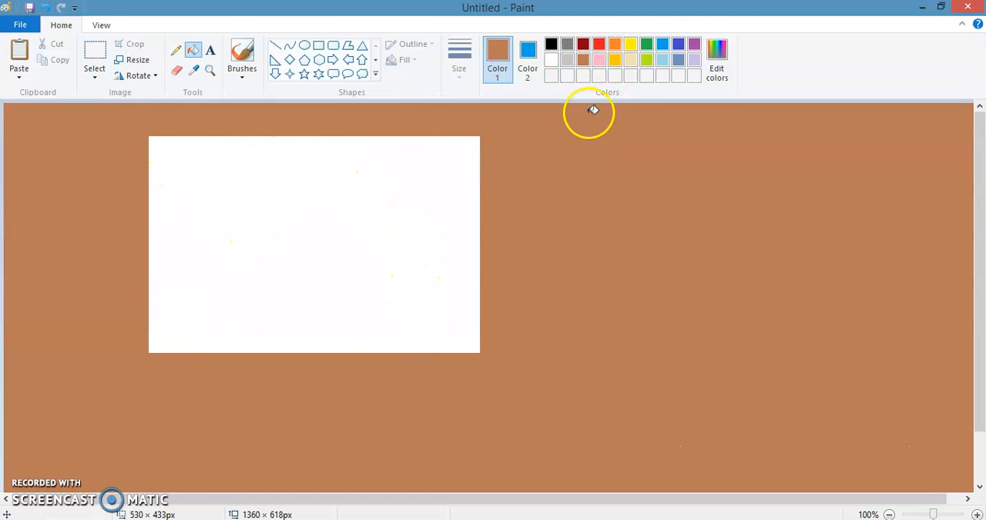
Refill the area around the rectangle with Color 1 set to turquoise blue, light turquoise and purple in turn
click(662, 43)
click(606, 223)
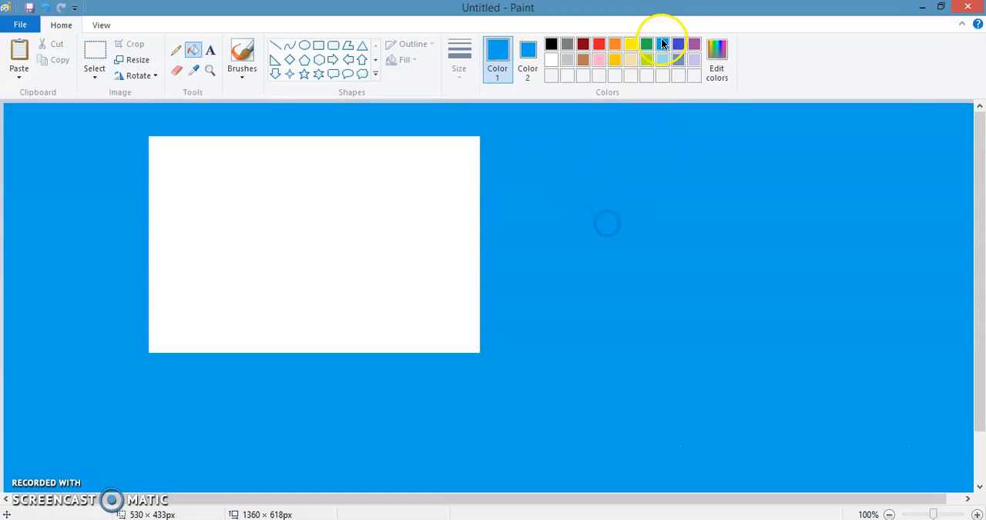
click(662, 59)
click(688, 186)
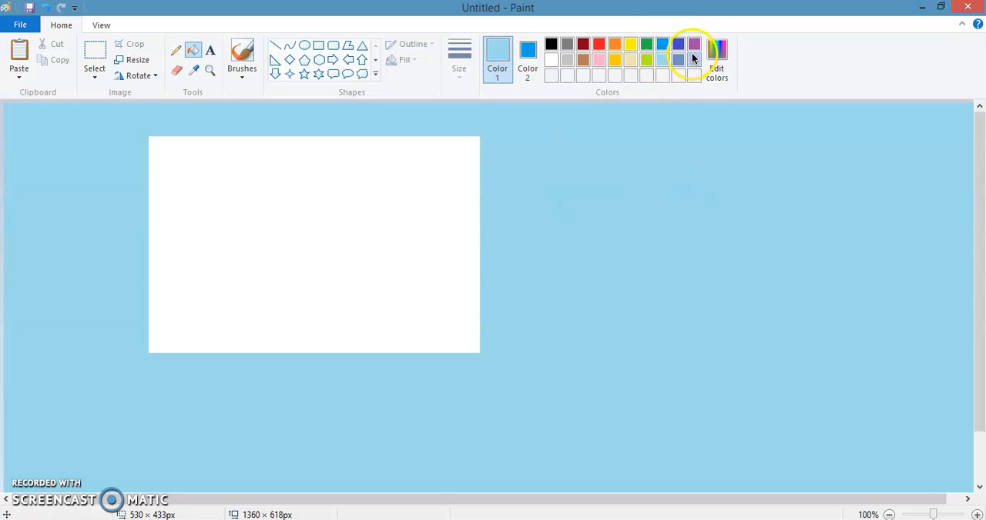
click(693, 45)
click(685, 159)
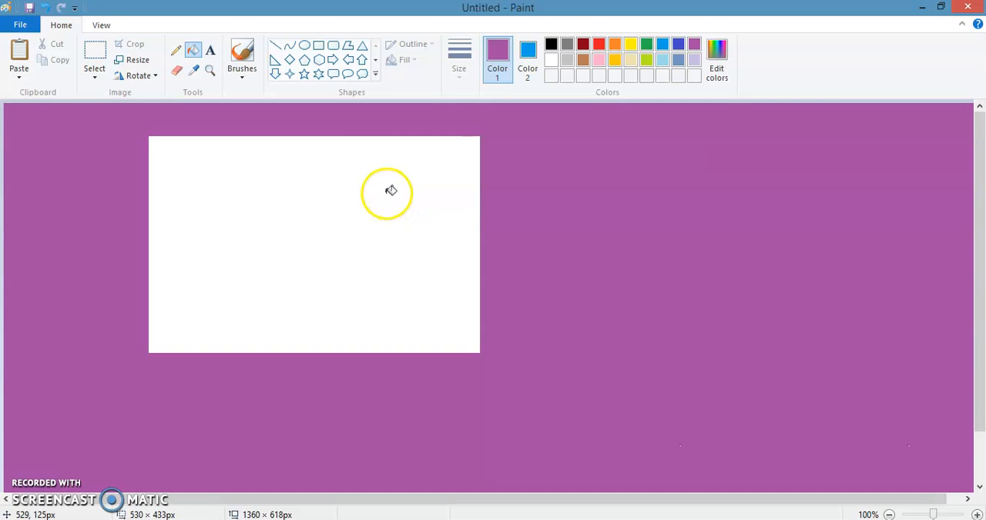
Set Color 1 to yellow and fill the inside of the white rectangle
click(193, 51)
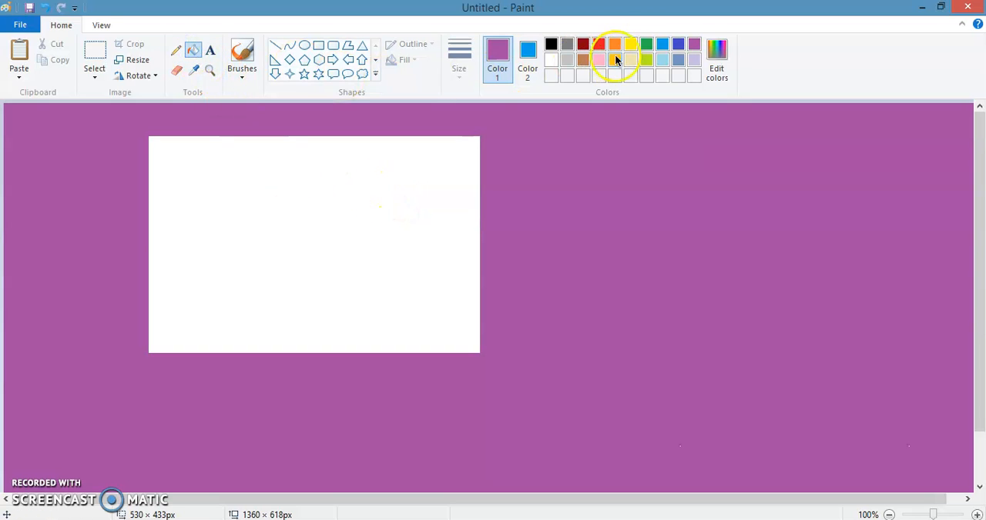
click(630, 44)
click(285, 200)
click(320, 62)
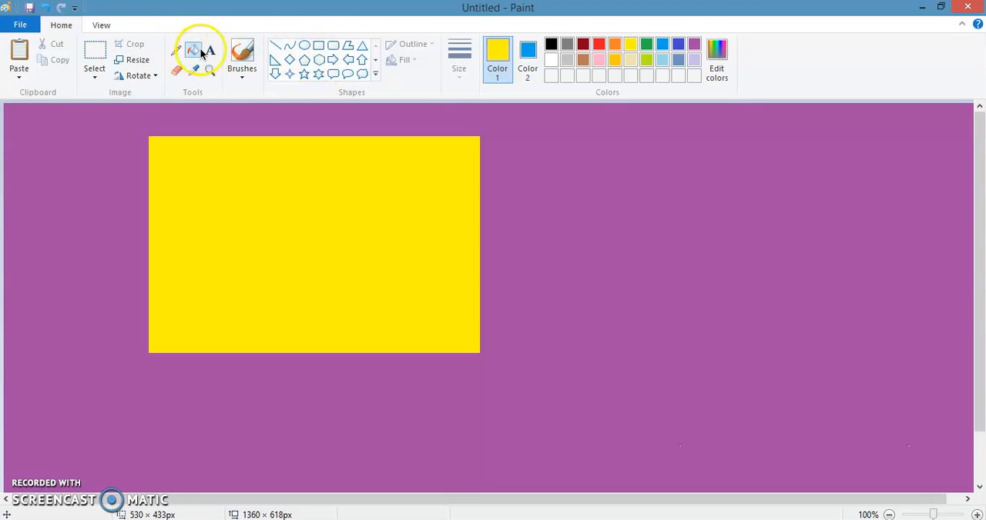
Fill the area around the rectangle with pink and the rectangle with indigo, using Color 1 for both
click(598, 60)
click(609, 144)
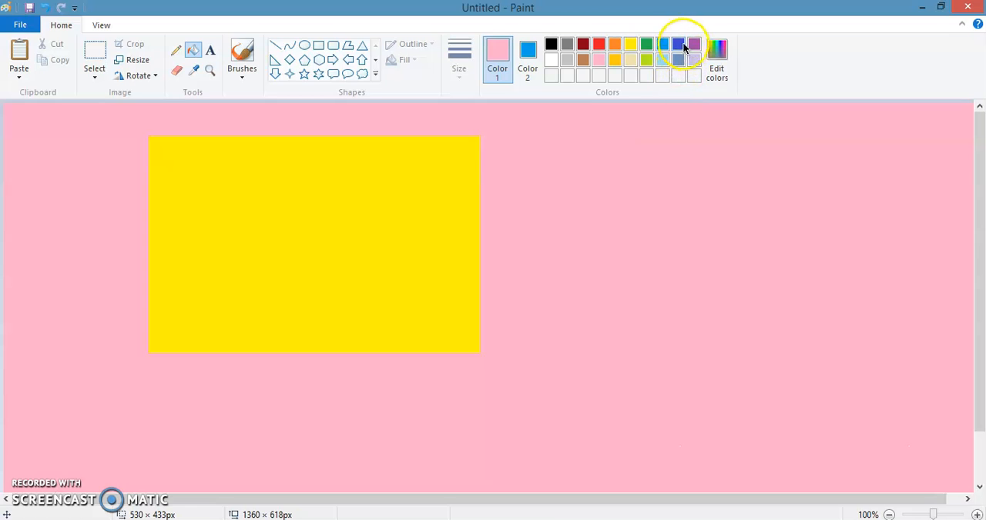
click(678, 44)
click(206, 185)
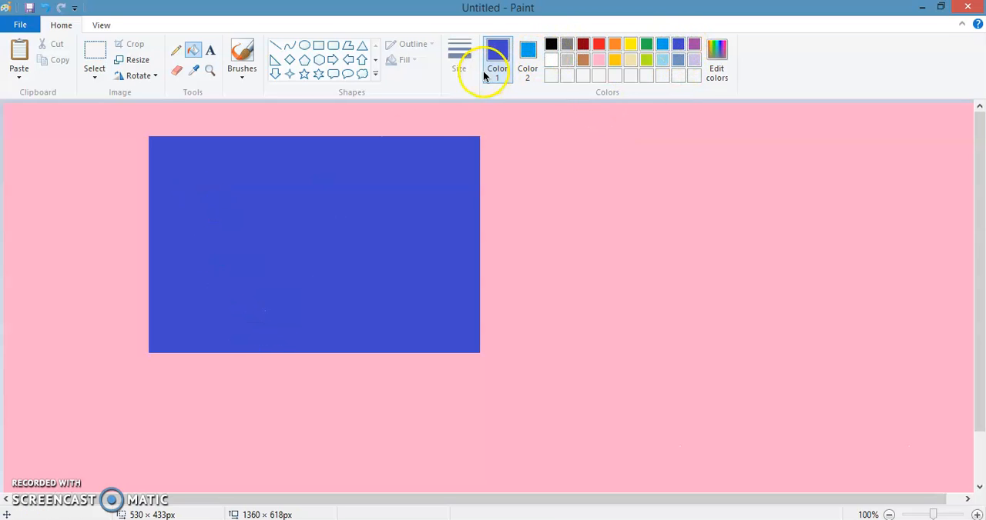
Set Color 1 to green and fill the indigo rectangle with it
click(491, 52)
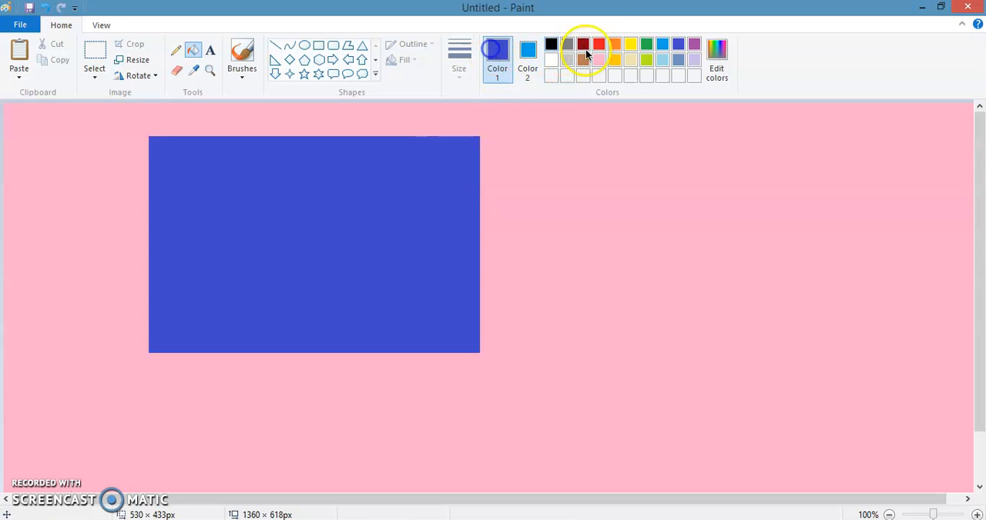
click(647, 45)
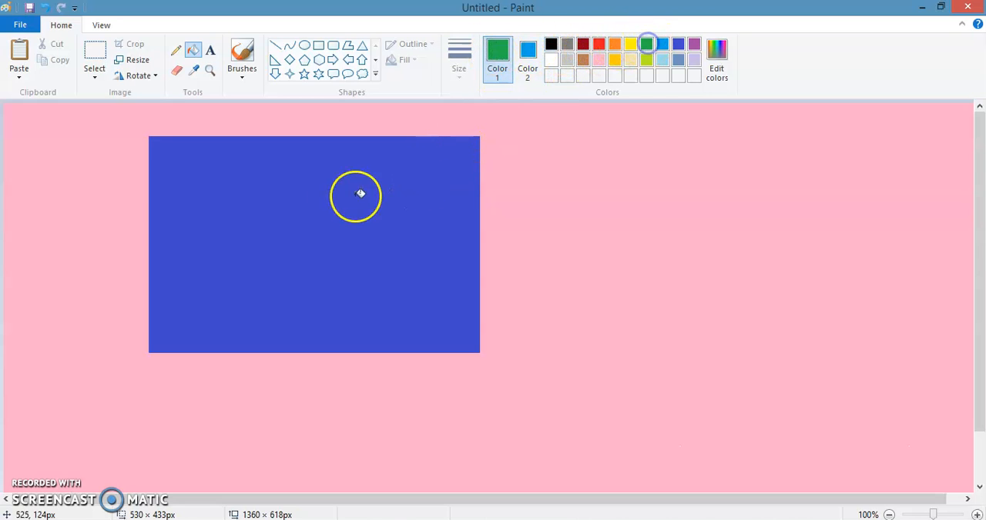
click(313, 197)
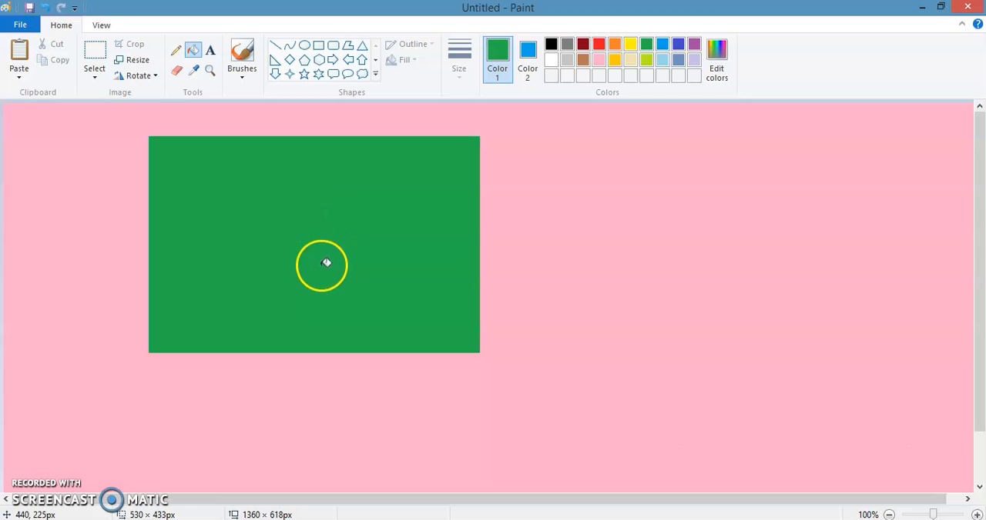
Set Color 2 to light yellow, fill the pink area with Color 1's green, and undo the fill
click(528, 49)
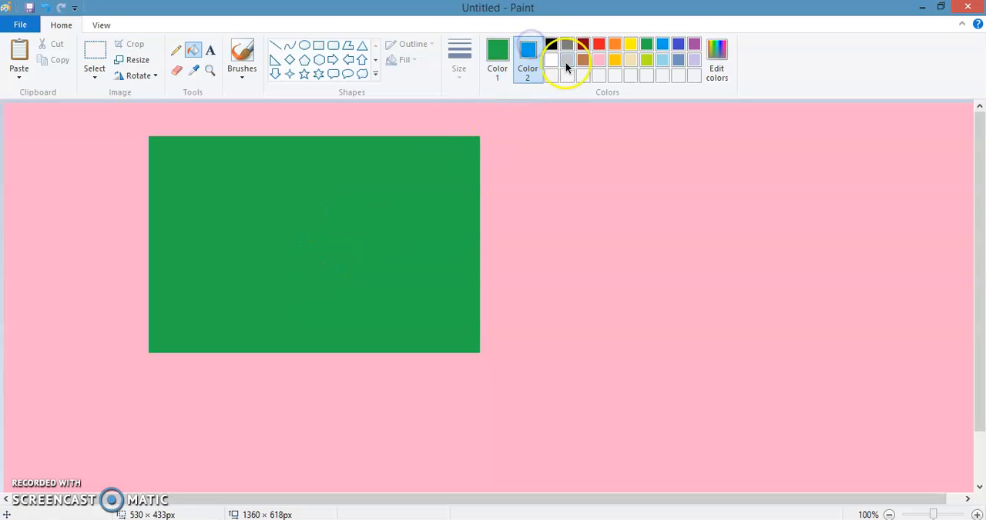
click(631, 60)
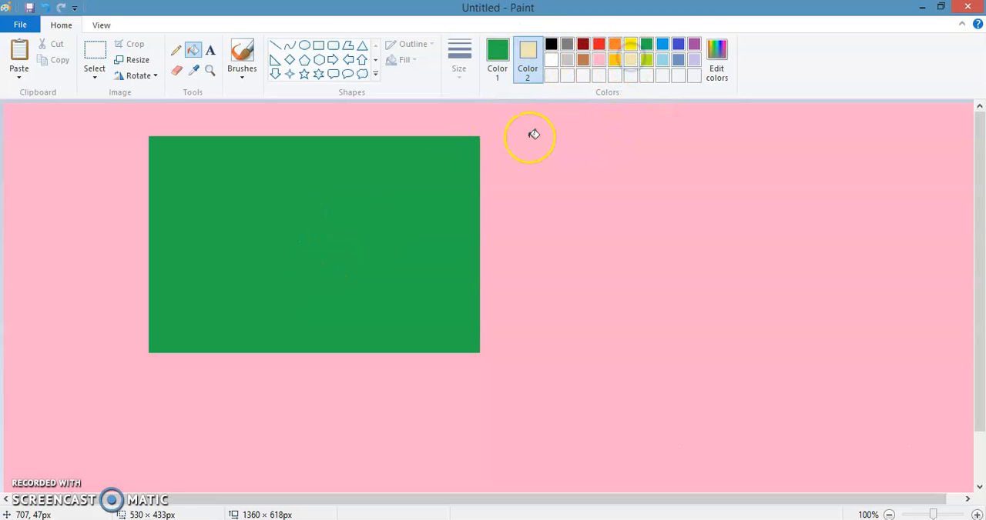
click(574, 159)
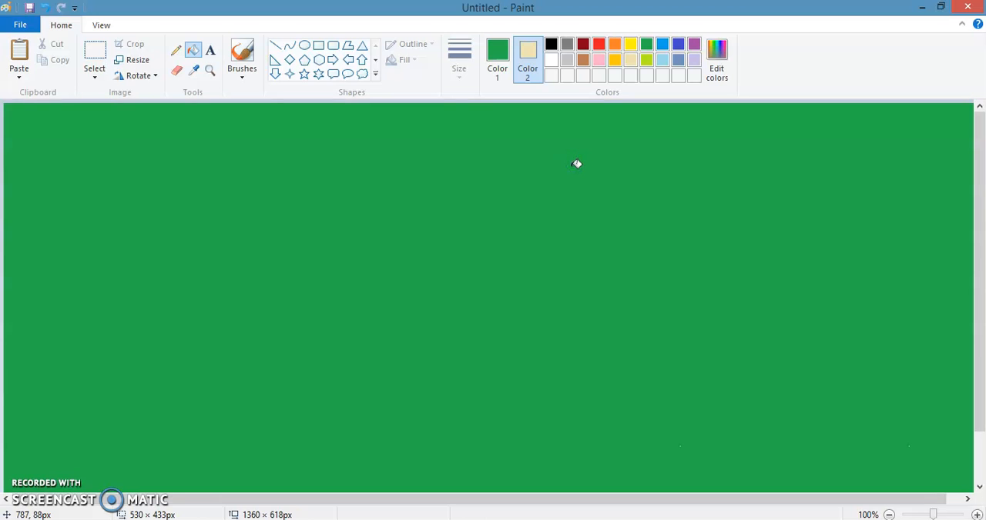
key(ctrl+z)
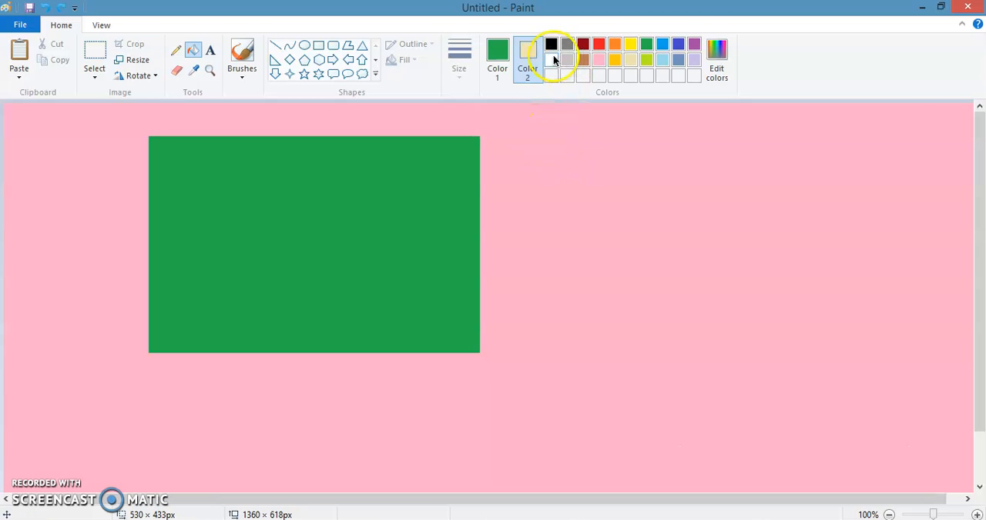
Set Color 2 to orange, fill the pink area with Color 1's green, and undo the fill
click(697, 42)
click(614, 44)
click(541, 145)
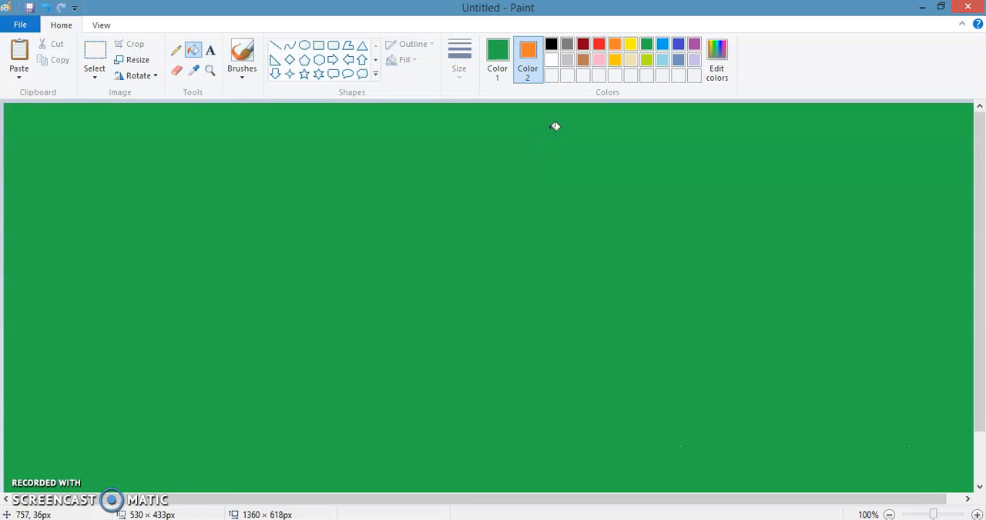
key(ctrl+z)
Set Color 2 to red, fill the rectangle and the pink area with Color 1's green, and undo the pink area's fill
click(598, 44)
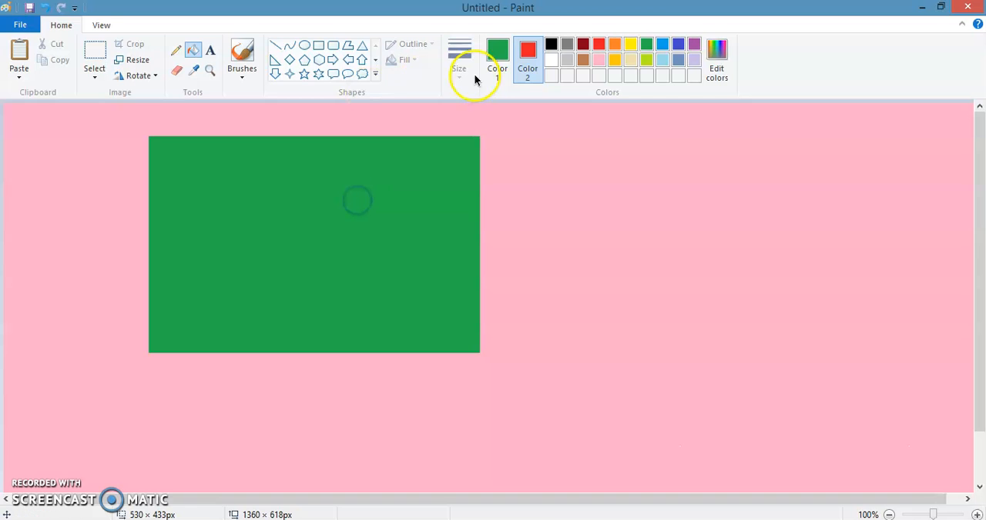
click(497, 60)
click(326, 196)
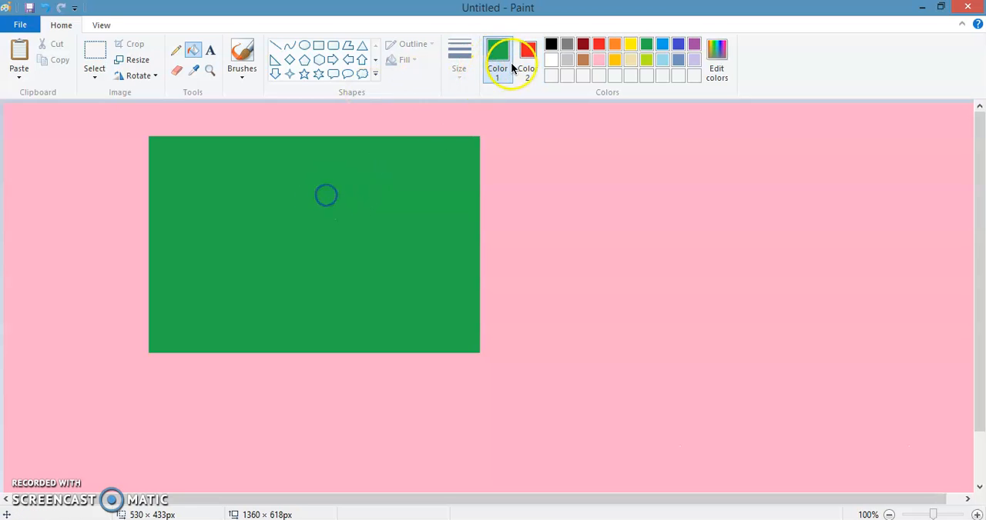
click(528, 56)
click(506, 54)
click(388, 202)
click(527, 54)
click(548, 159)
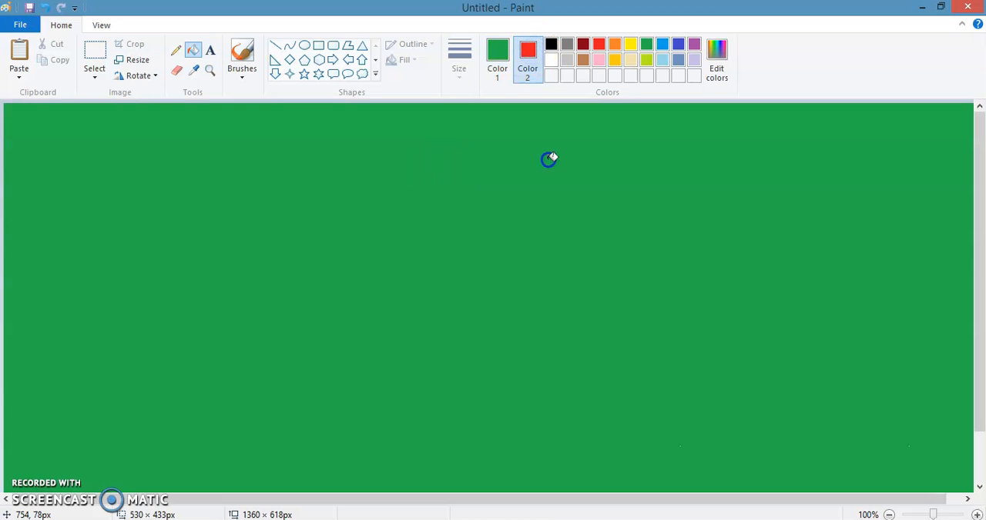
key(ctrl+z)
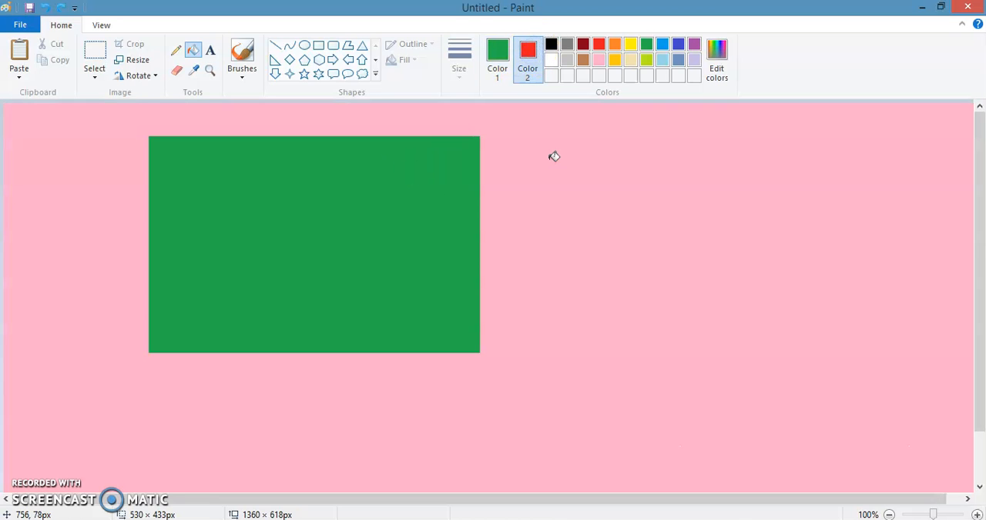
Set Color 2 to dark red and fill the rectangle with Color 1 set to orange
click(589, 44)
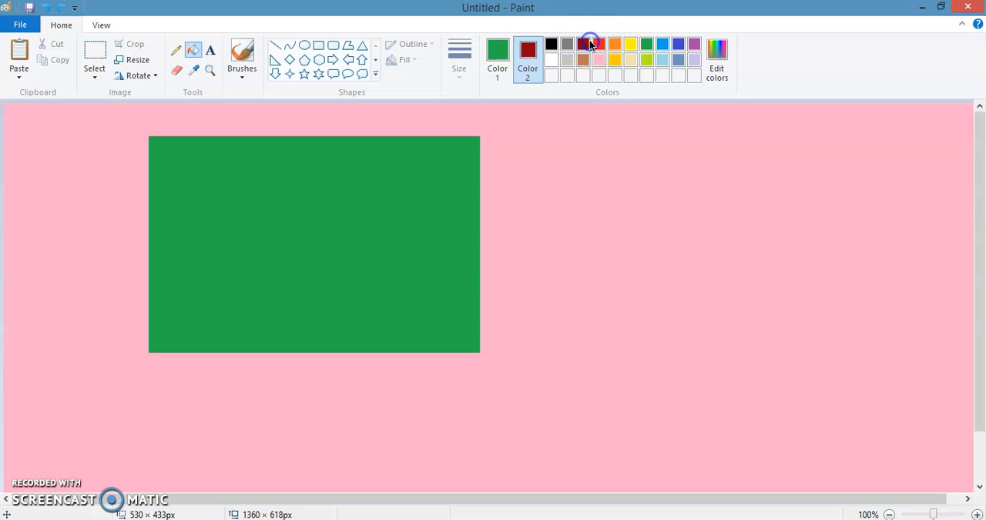
click(497, 54)
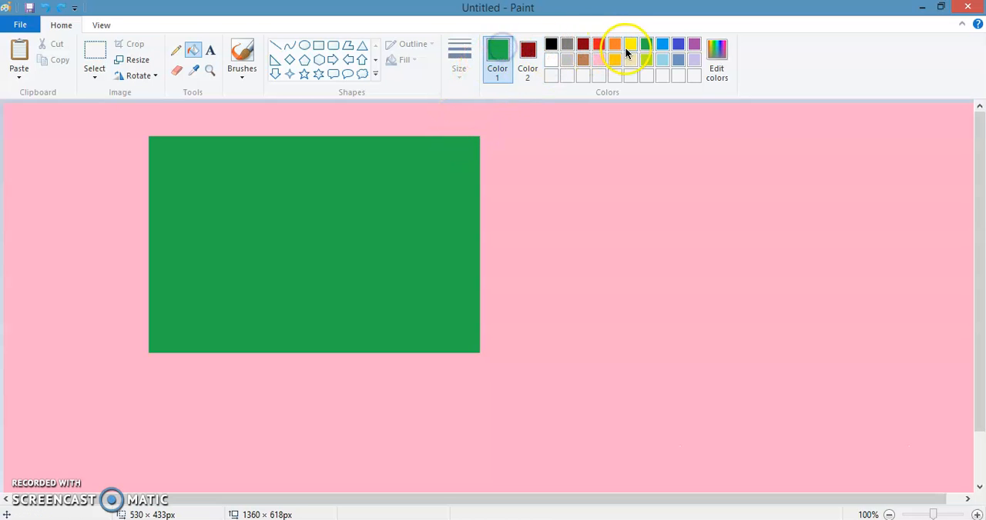
click(614, 44)
click(351, 186)
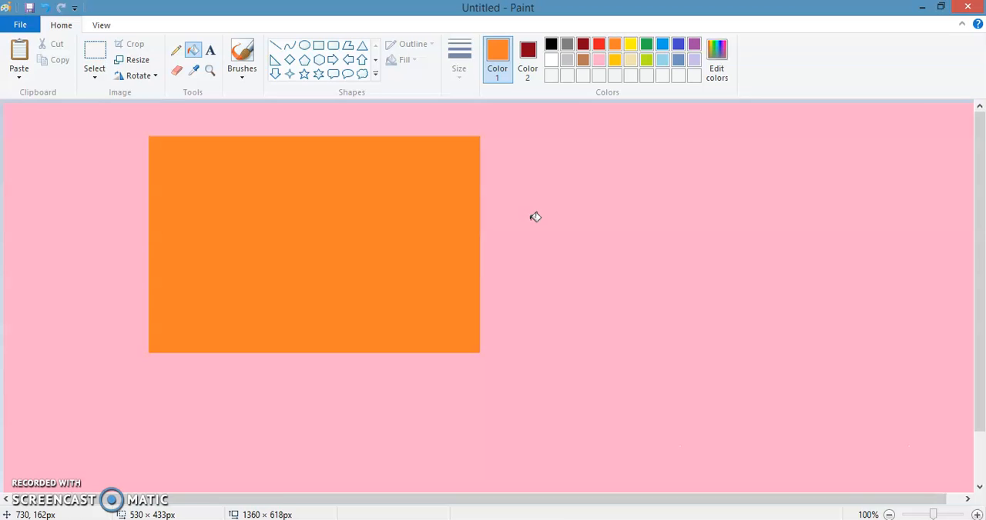
Set Color 1 to yellow and fill the orange rectangle with it
click(501, 77)
click(378, 179)
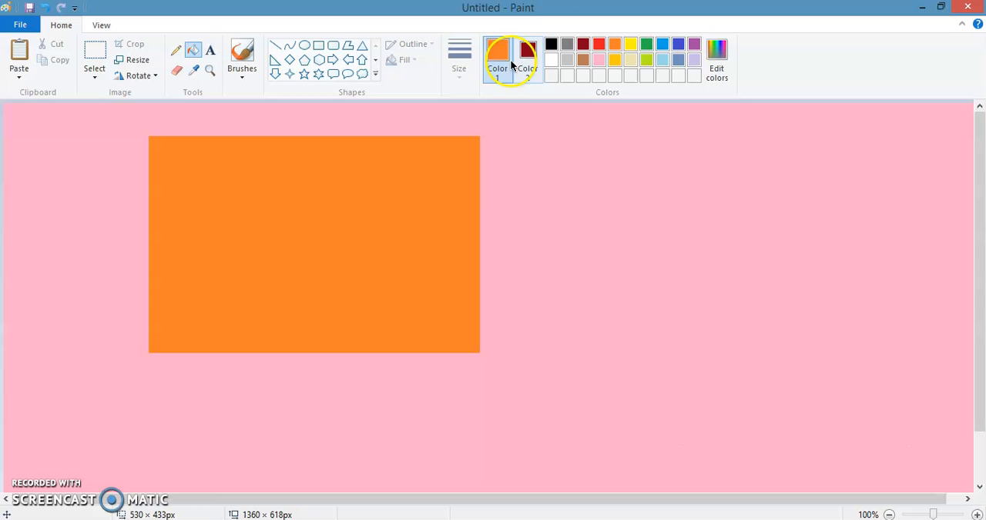
click(631, 44)
click(291, 186)
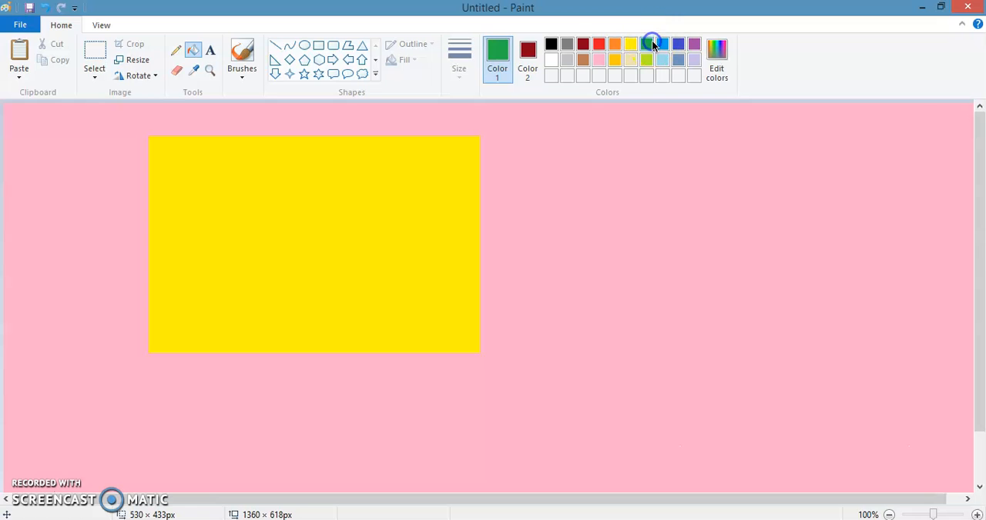
Define a very dark green for Color 1 from the basic green, with luminosity lowered to 16 (RGB 0, 34, 0)
click(718, 71)
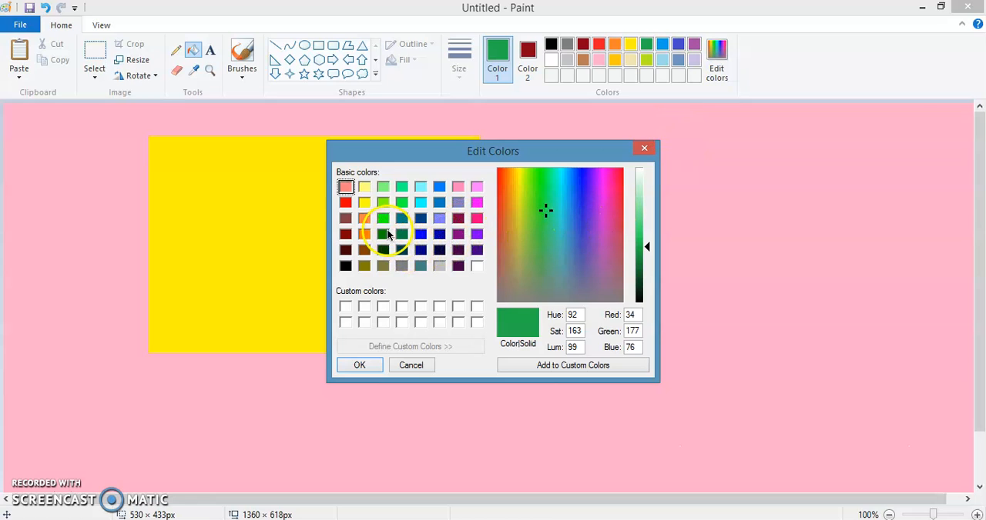
click(383, 235)
drag(649, 264, 650, 292)
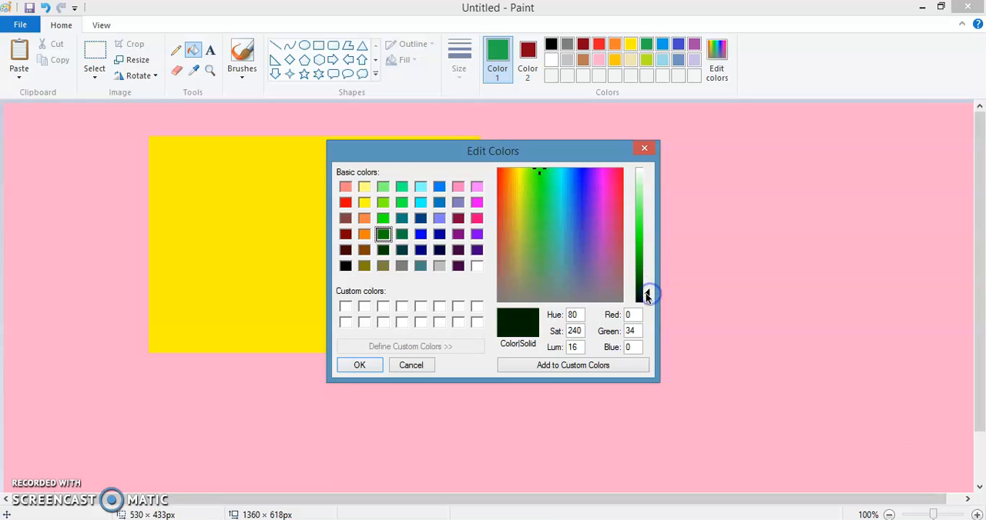
click(359, 365)
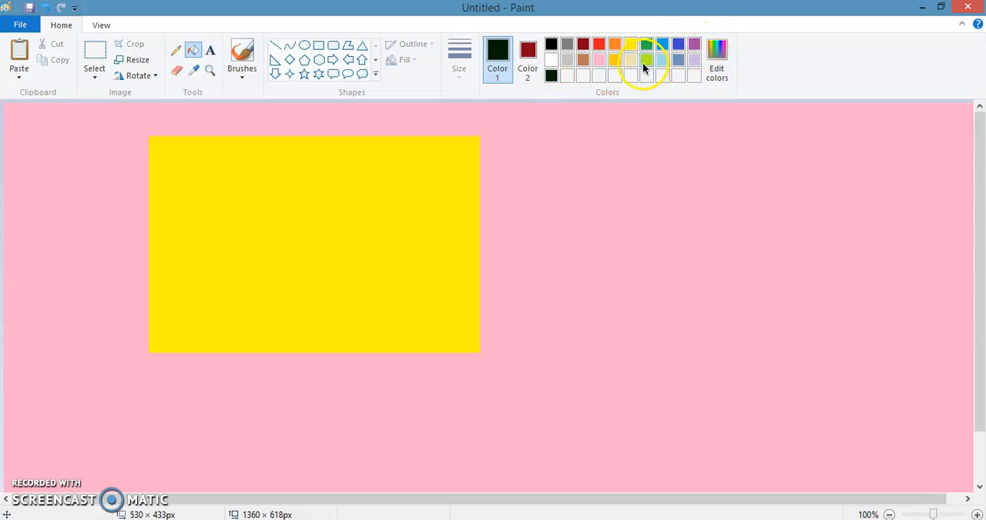
Define a light red for Color 1 from red with luminosity 188 (RGB 247, 153, 157) and fill the yellow rectangle with it
click(598, 43)
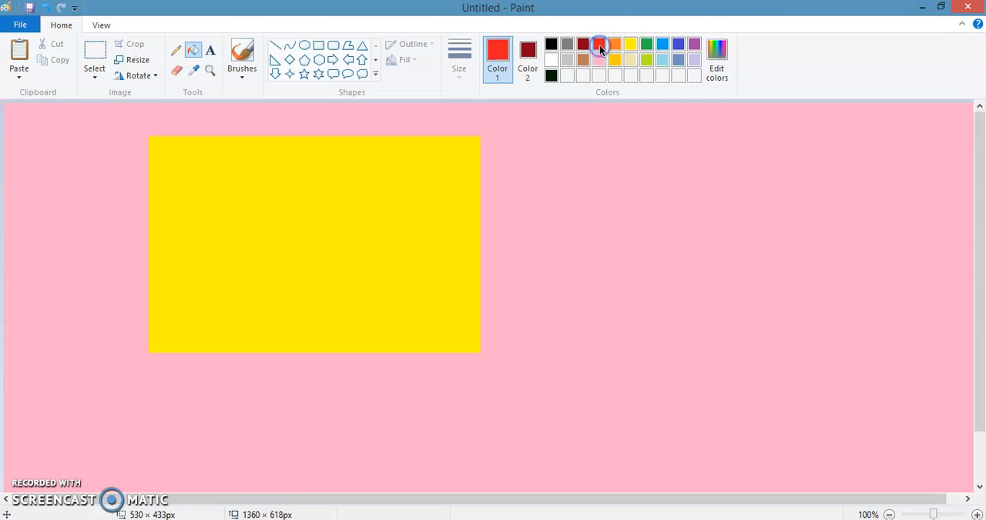
click(714, 52)
drag(649, 232, 649, 198)
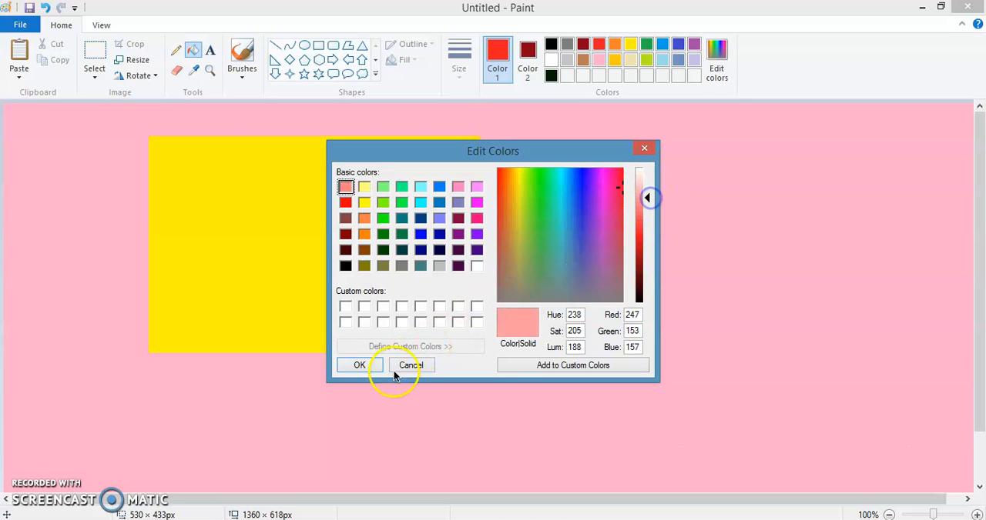
click(359, 365)
click(428, 238)
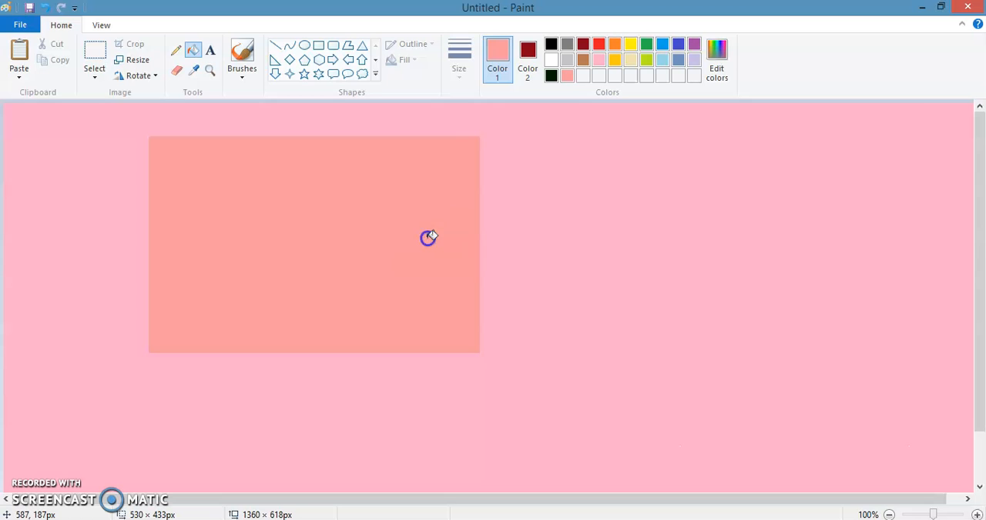
click(552, 145)
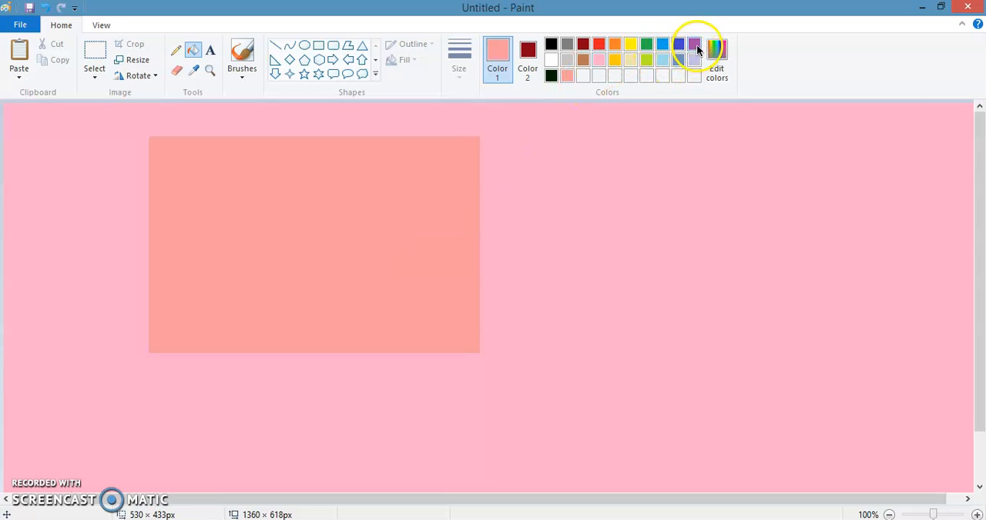
Define a light purple for Color 1 from purple with luminosity 182 (RGB 217, 170, 217) and fill the rectangle with it
click(692, 44)
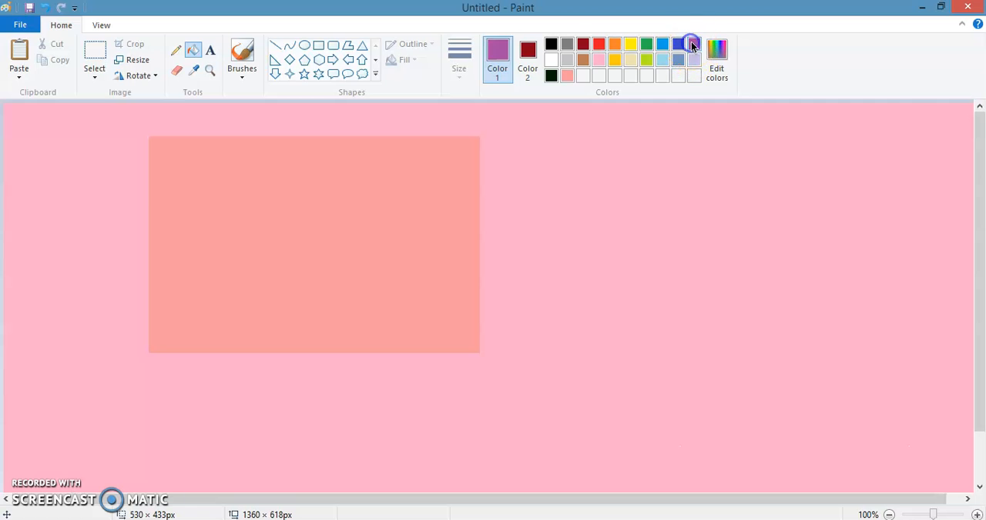
click(723, 73)
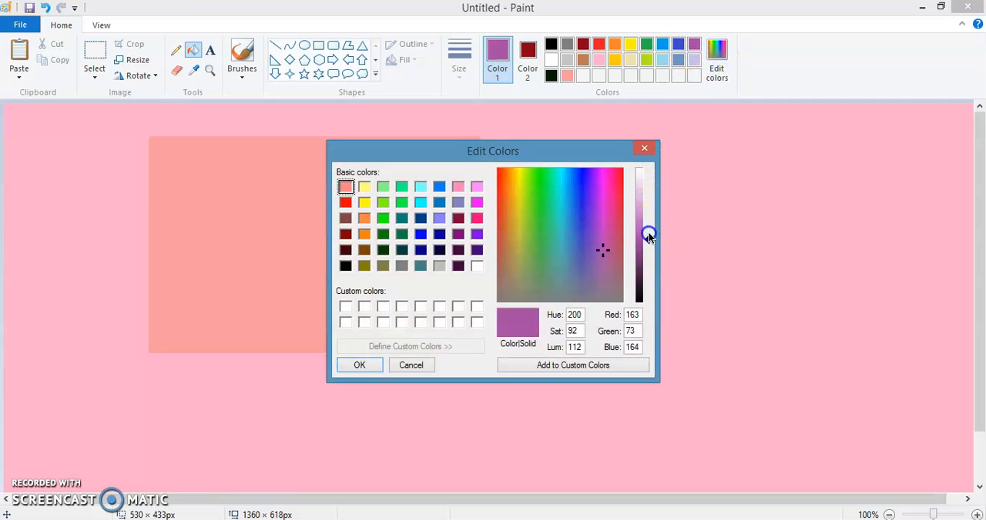
click(646, 202)
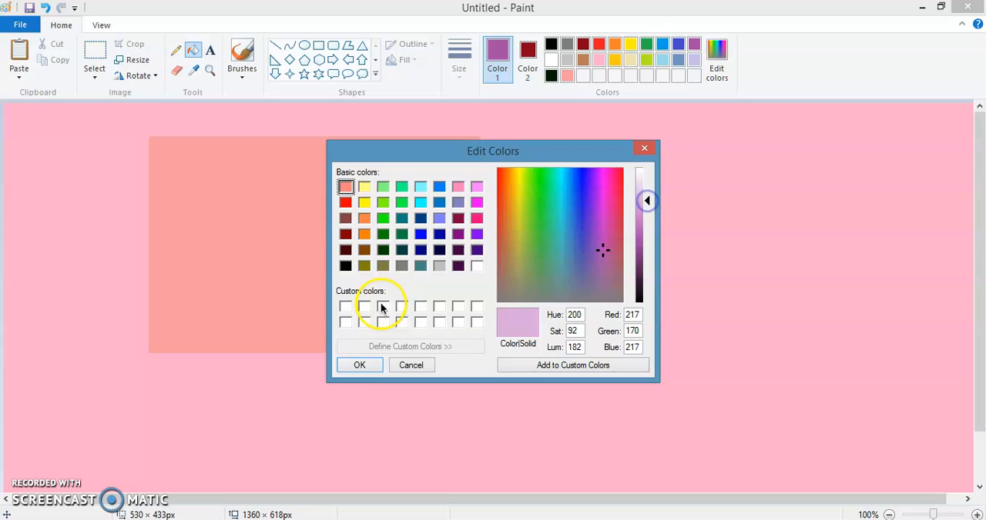
click(359, 365)
click(312, 227)
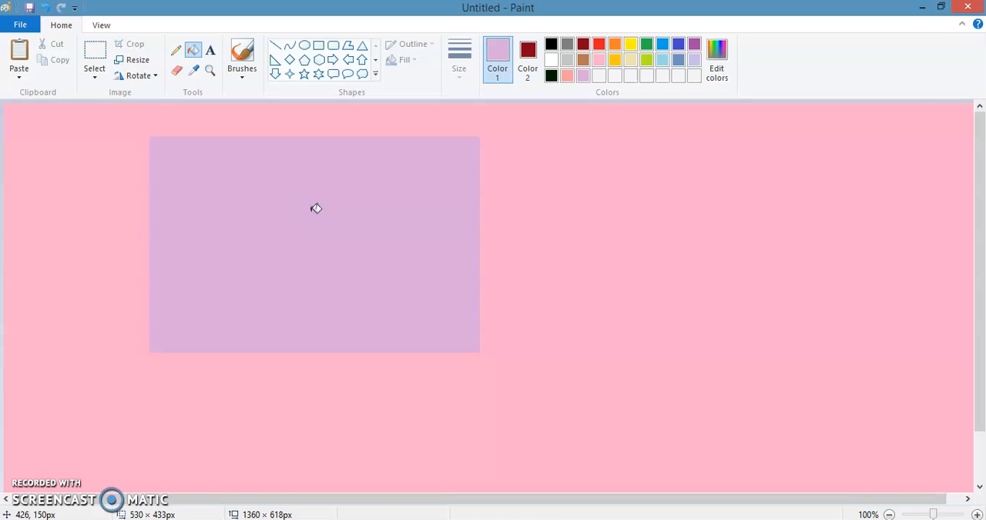
Delete everything on the canvas and fill the dark red canvas with Color 1 set to white
key(ctrl+a)
key(Delete)
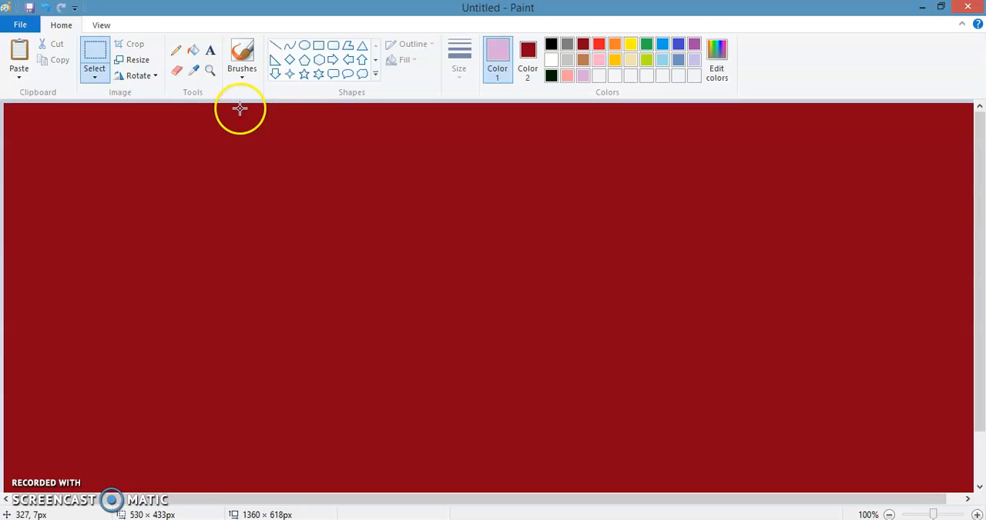
click(550, 60)
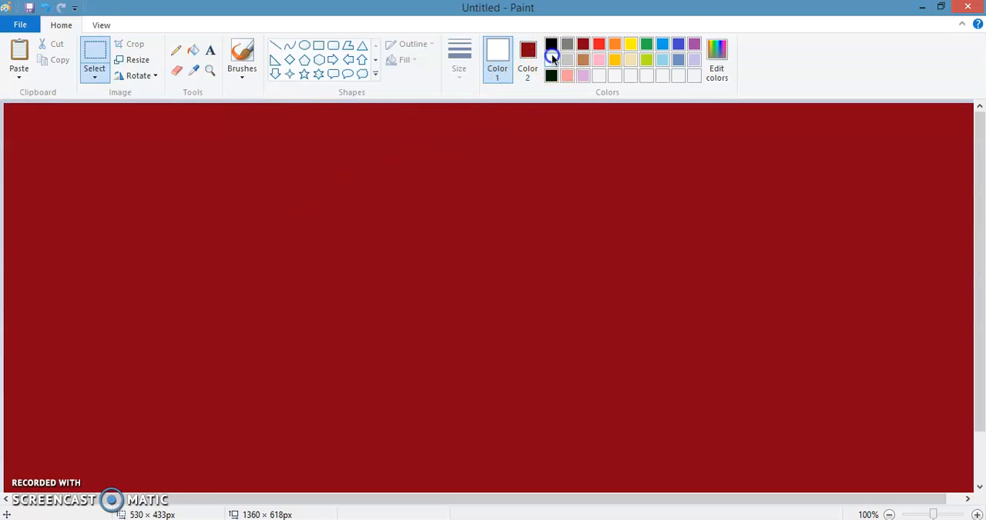
click(192, 50)
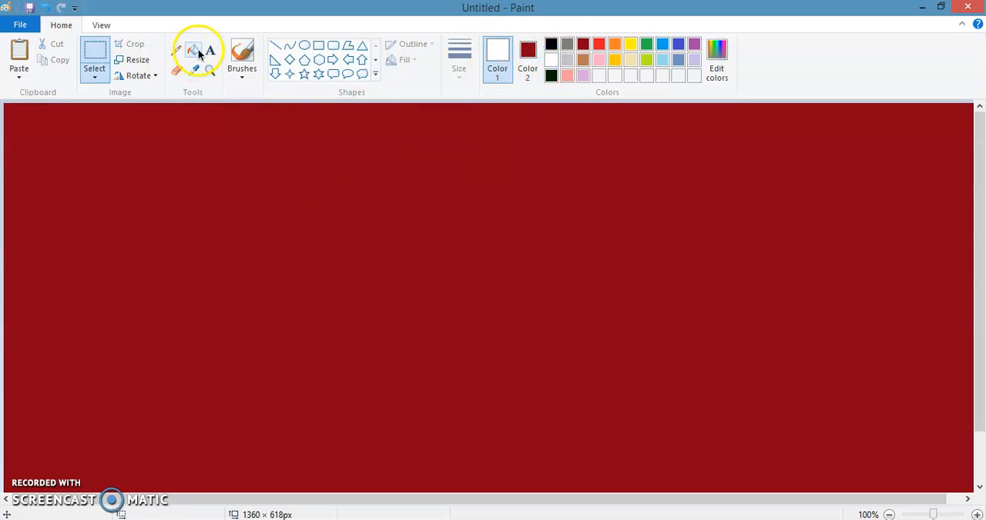
click(321, 190)
Set Color 1 to black and Color 2 to white, and draw four ovals ranging from about 110 × 150 px to about 222 × 212 px
click(550, 44)
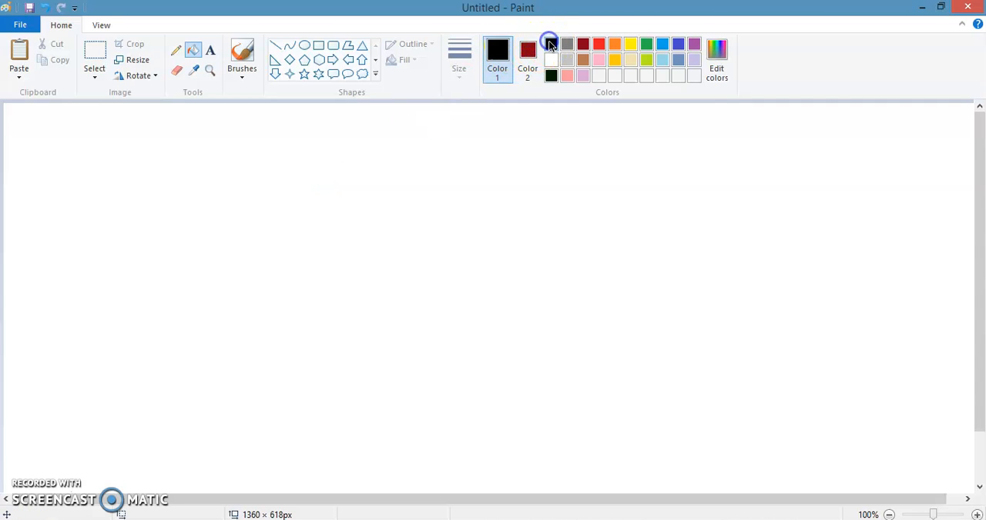
click(529, 56)
click(550, 60)
click(304, 45)
drag(118, 120, 265, 243)
mouse_move(394, 161)
mouse_down()
mouse_move(506, 282)
mouse_move(520, 281)
mouse_up()
drag(614, 165, 776, 319)
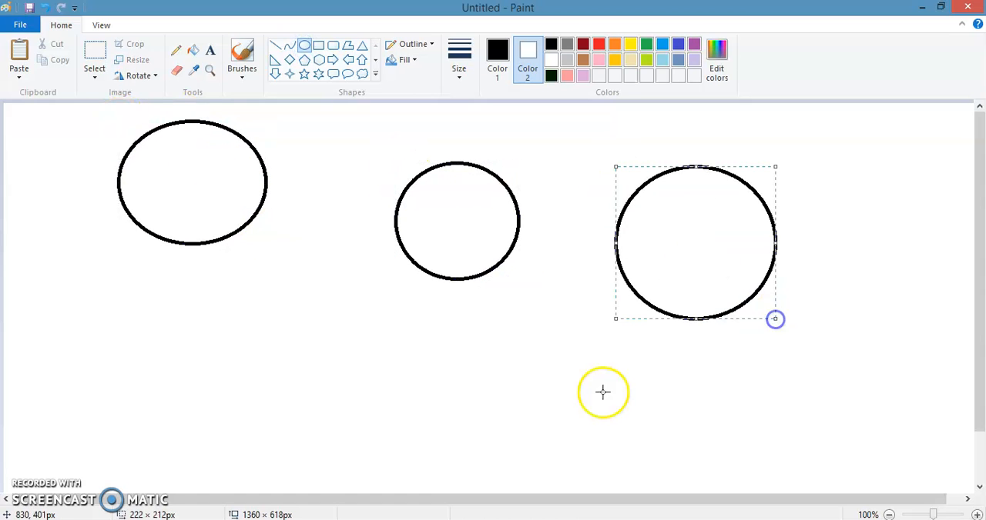
drag(136, 336, 215, 445)
Draw a hexagon about 133 × 161 px between the ovals and a cloud callout about 128 × 265 px beside the largest oval
click(319, 60)
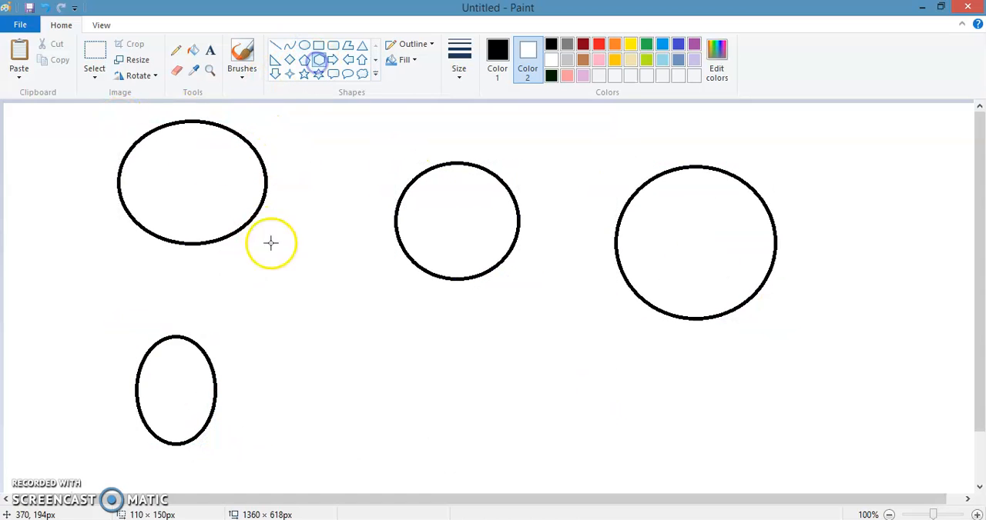
drag(281, 255, 377, 370)
click(362, 74)
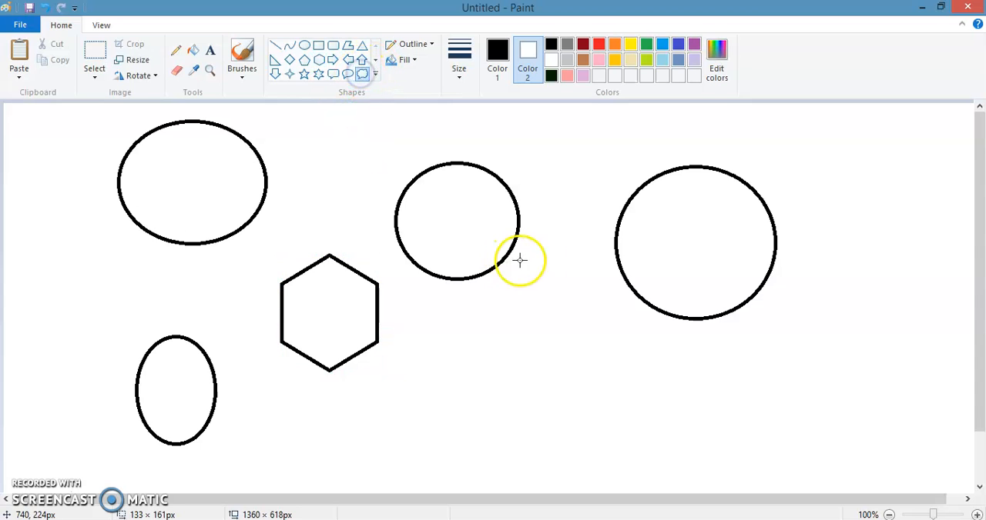
drag(533, 274, 625, 465)
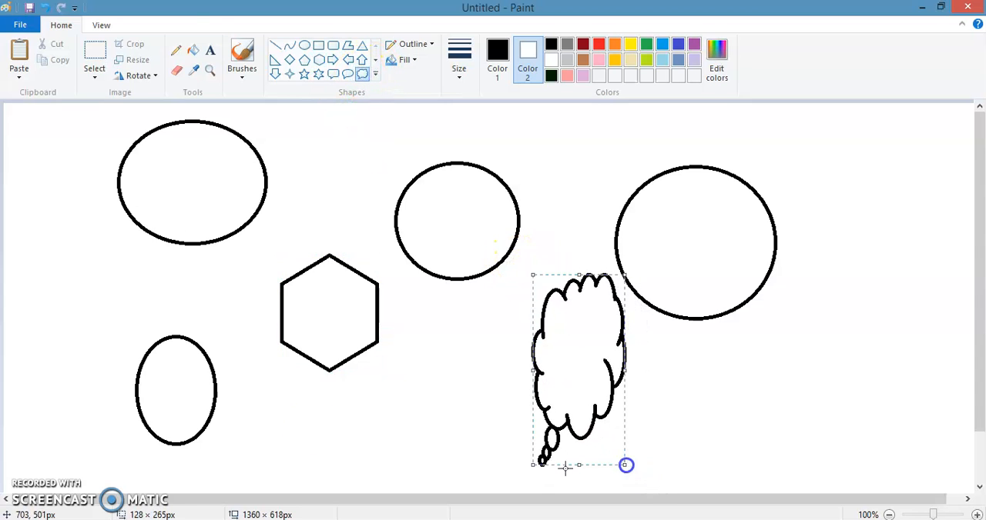
Set Color 2 to orange and fill the upper-left oval with Color 1's black
click(192, 48)
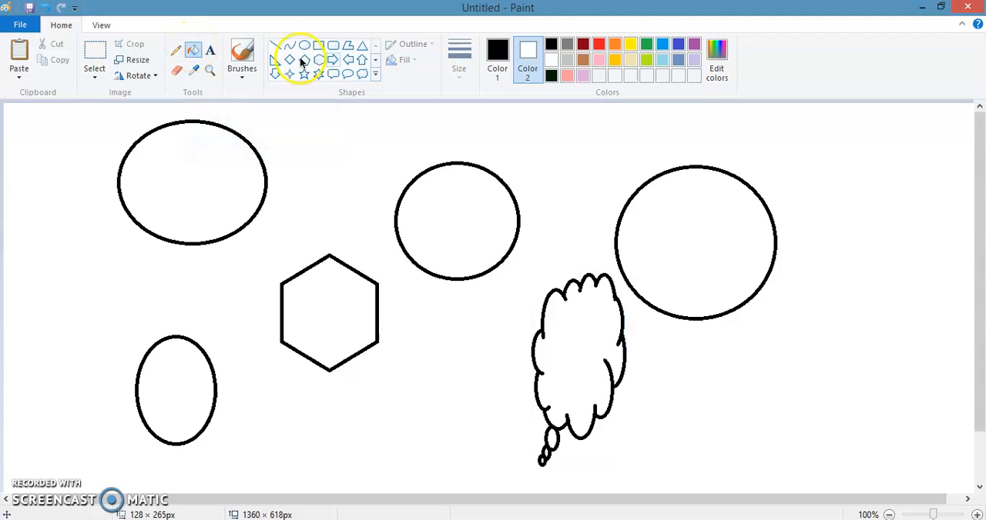
click(616, 47)
click(179, 151)
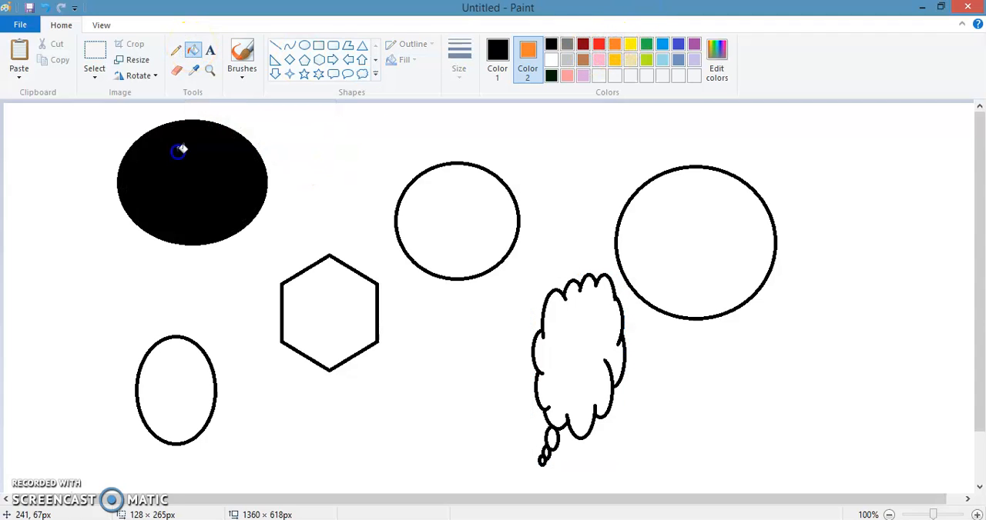
Set Color 1 to red and fill the black oval with it
click(509, 40)
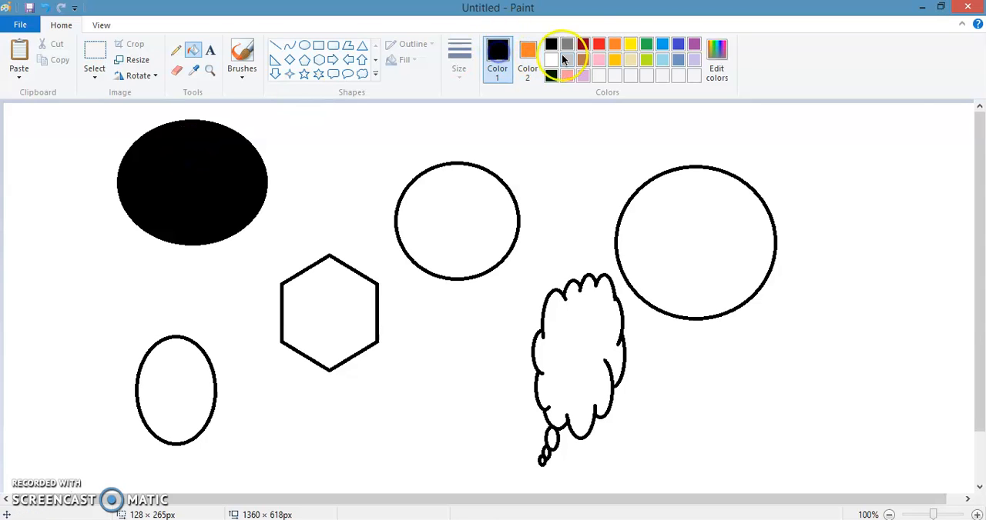
click(241, 159)
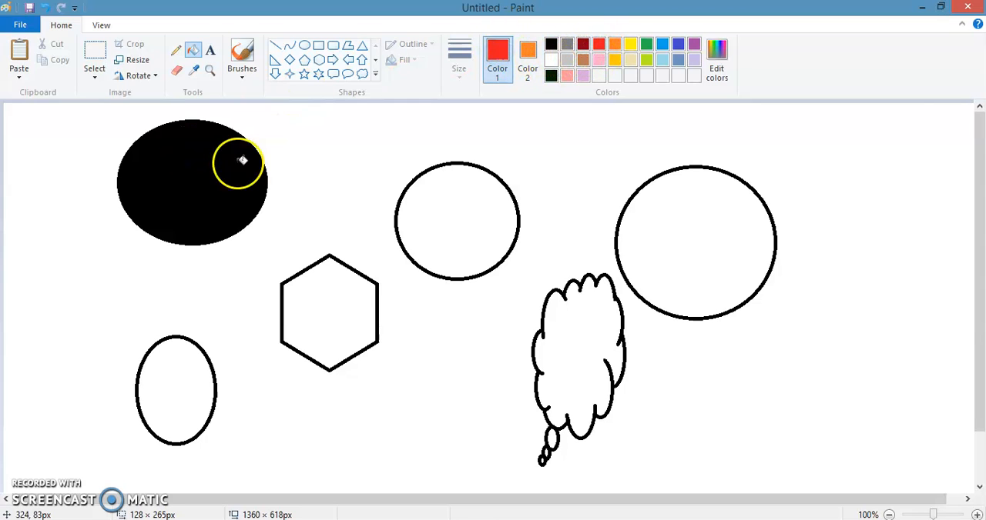
click(193, 49)
Fill the middle circle with blue and the largest circle with light pink using Color 1
click(662, 44)
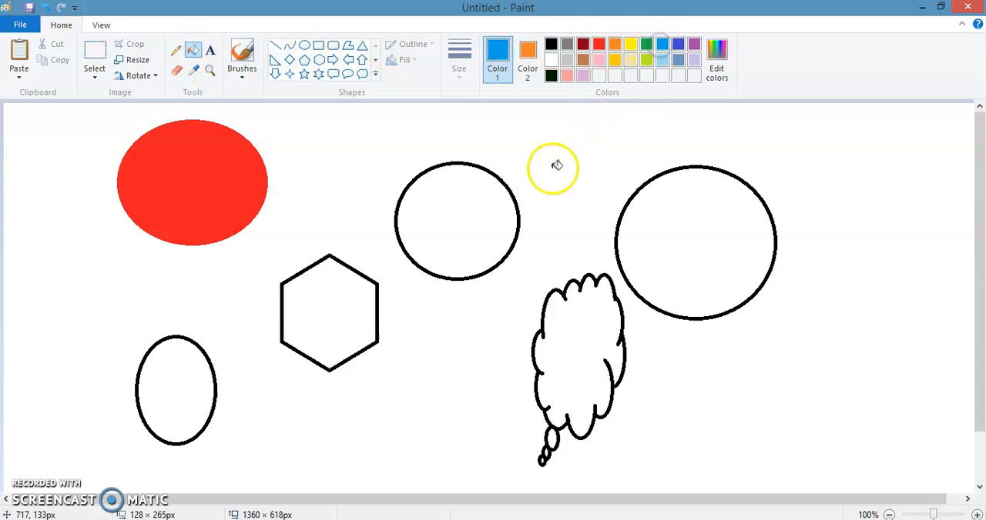
click(463, 216)
click(598, 60)
click(656, 215)
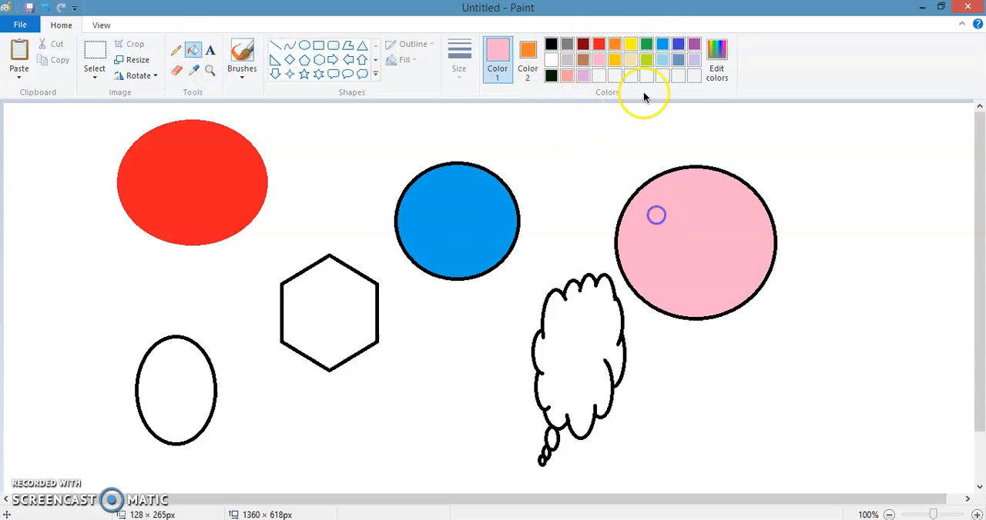
Fill the hexagon with lavender and the cloud callout with yellow using Color 1
click(691, 60)
click(319, 308)
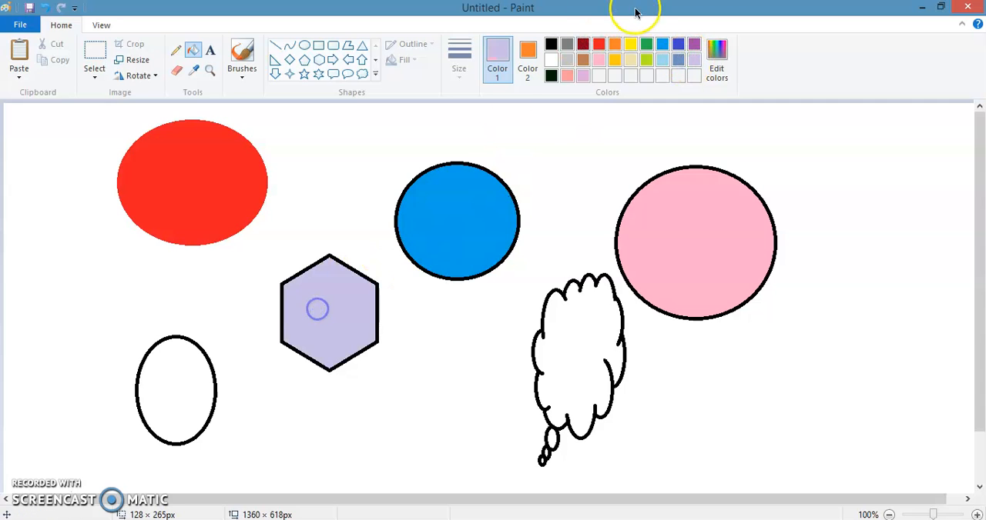
click(630, 44)
click(603, 314)
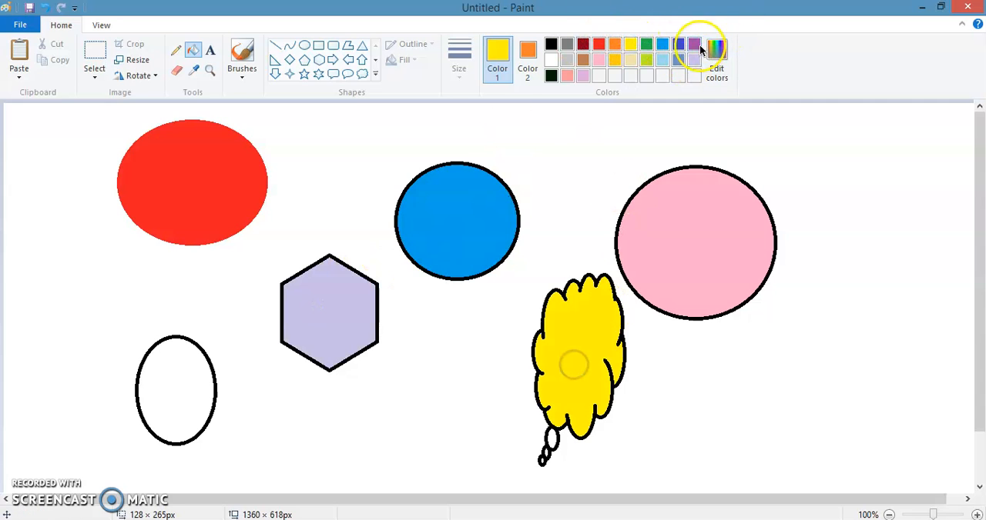
Fill the small lower-left oval with lime and recolor the red oval gold using Color 1
click(646, 59)
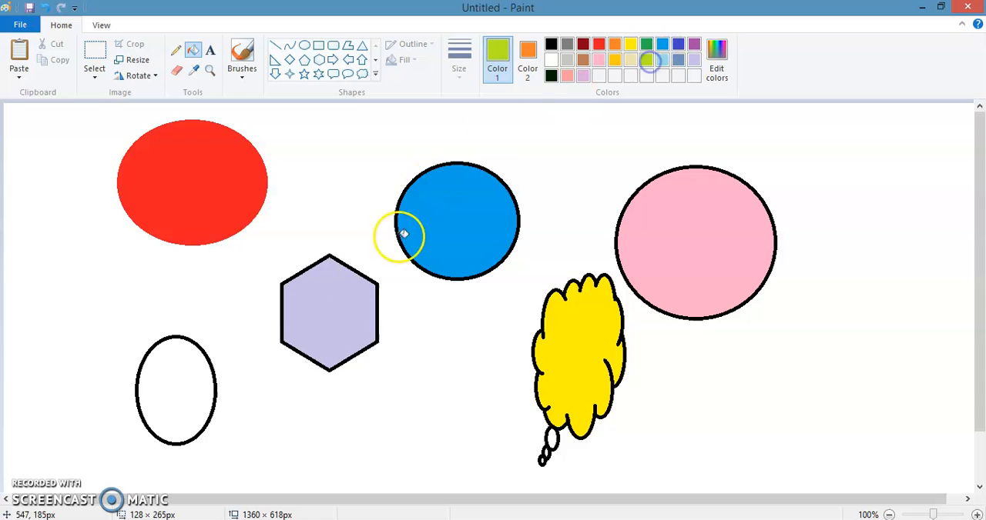
click(192, 375)
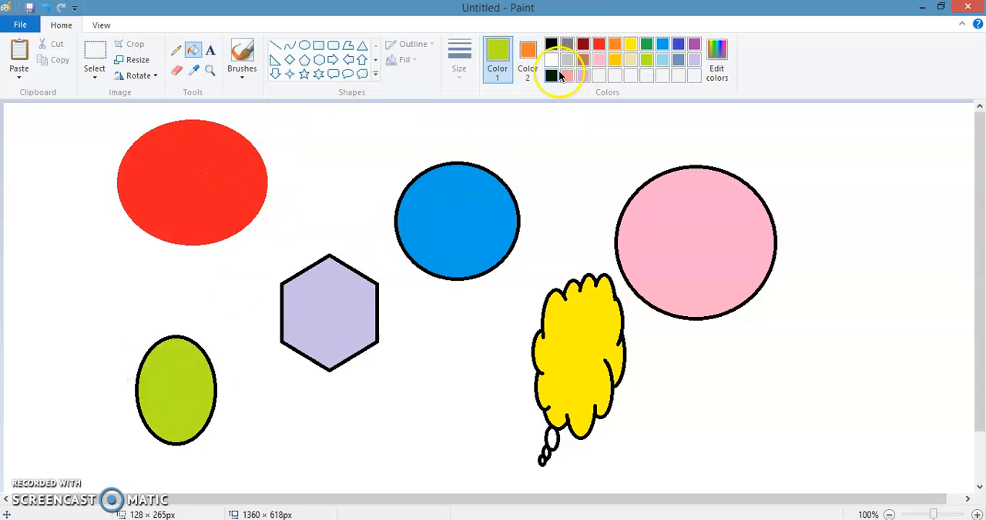
click(614, 59)
click(259, 161)
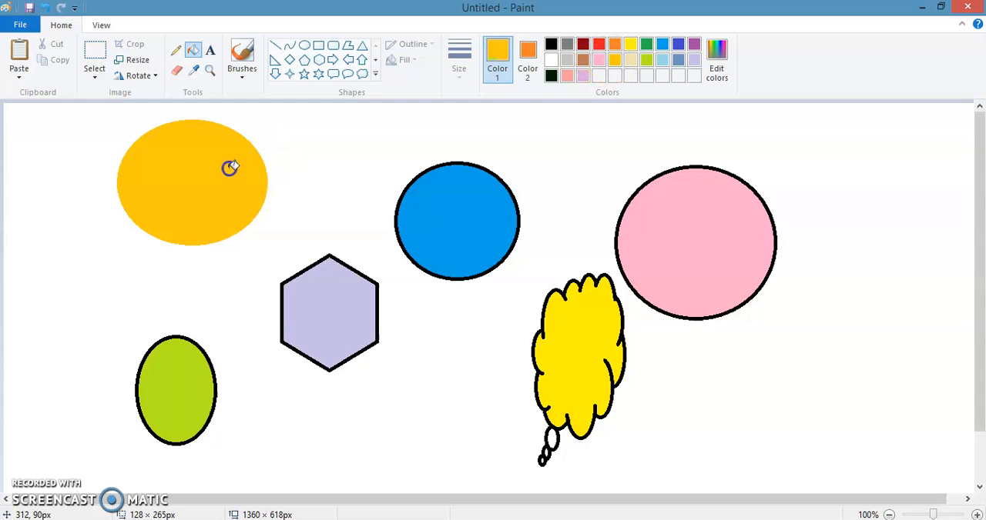
Set Color 2 to black and fill the white background with Color 1's gold
click(528, 52)
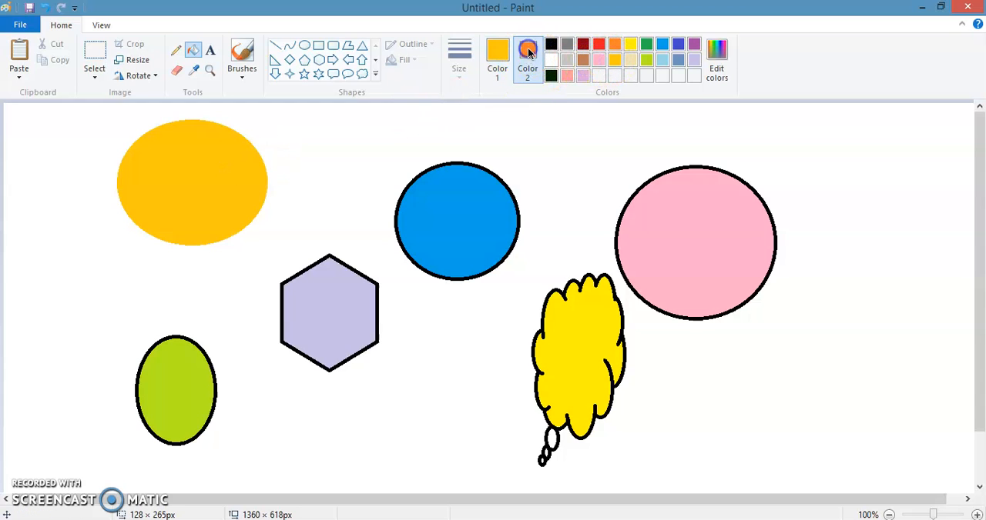
click(551, 44)
click(549, 128)
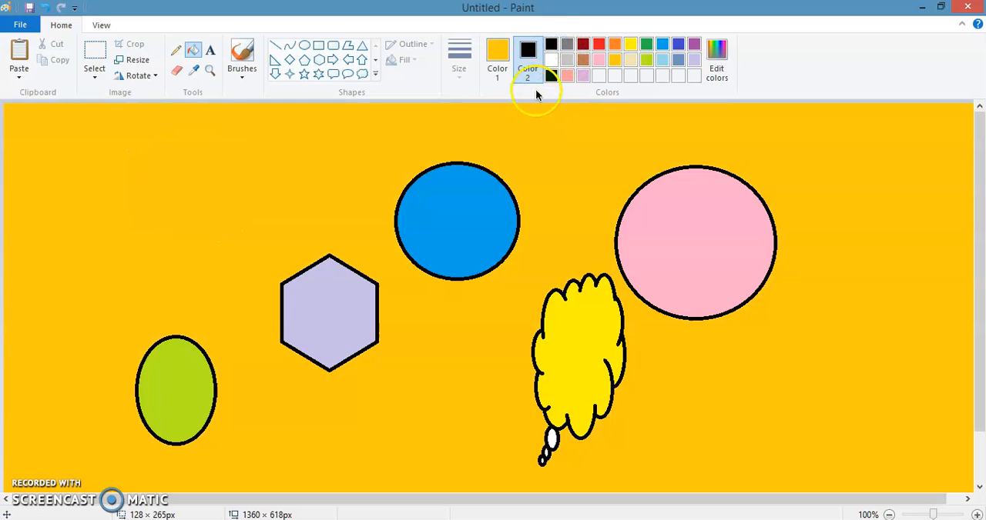
Set Color 2 to white and Color 1 to black, and fill the gold background with Color 1
click(498, 56)
click(530, 63)
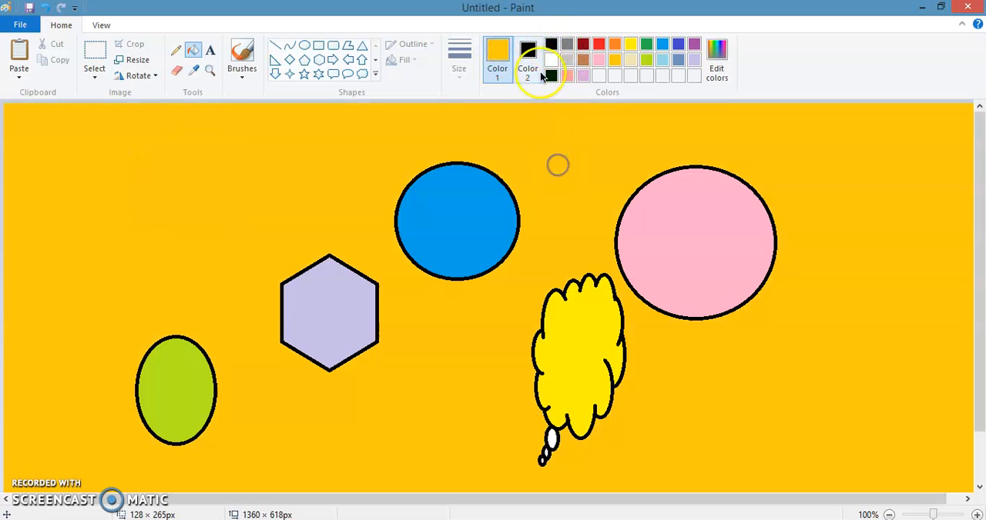
click(497, 56)
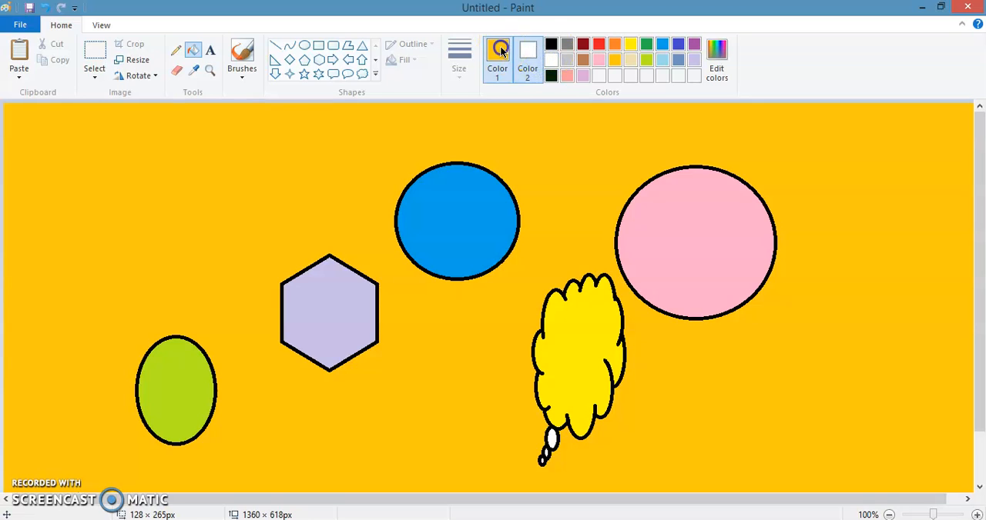
click(551, 44)
click(562, 158)
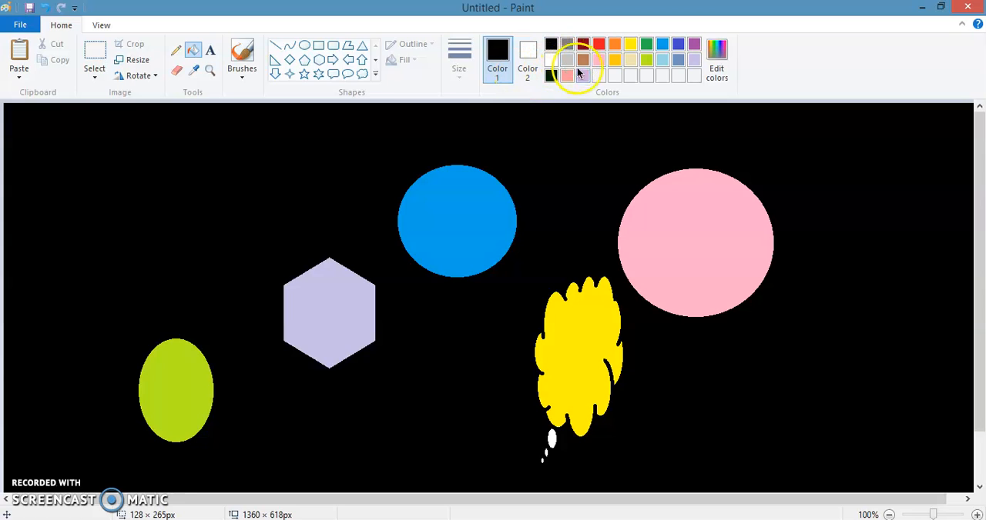
Fill the black background with the custom light purple as Color 1, and set Color 2 to red
click(583, 75)
click(240, 185)
click(527, 62)
click(599, 44)
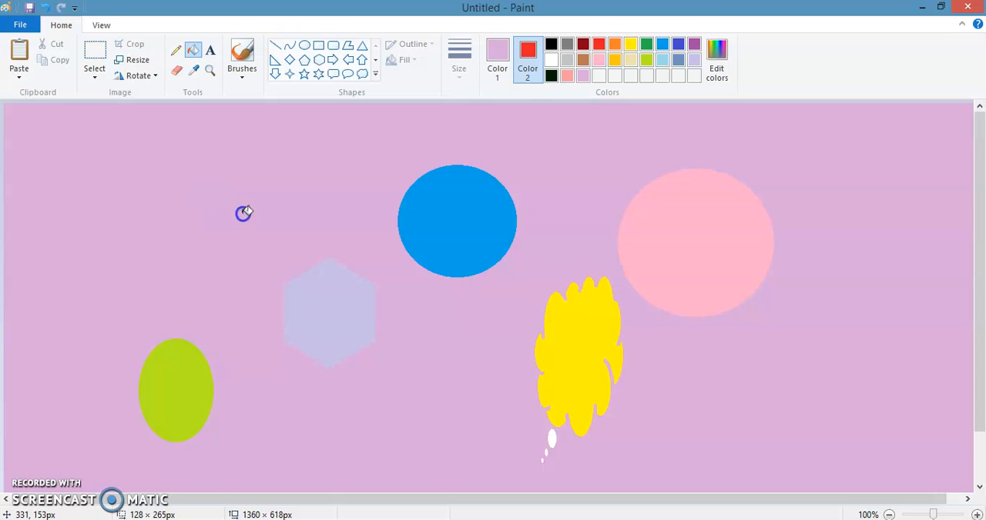
Fill the background with Color 1 set to orange, and refill it with the custom light purple
click(497, 62)
click(614, 46)
click(214, 179)
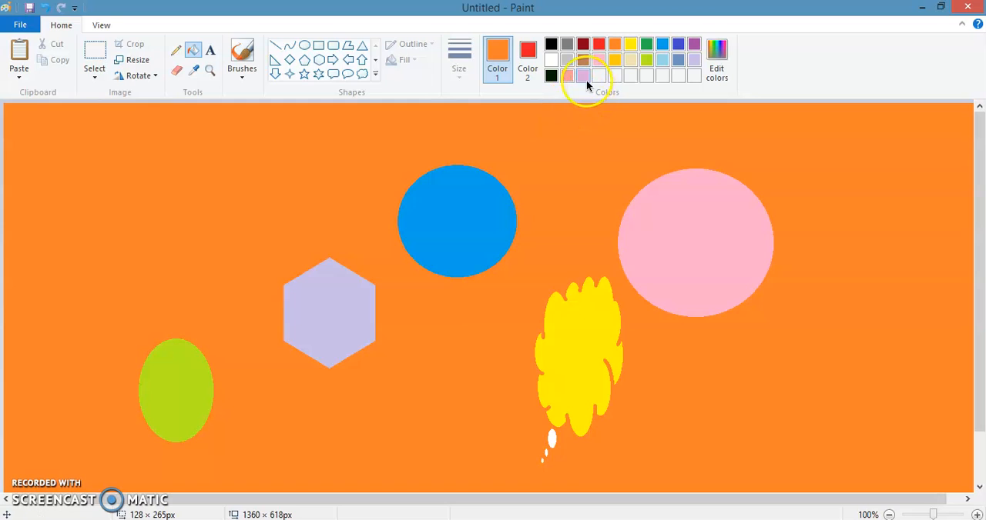
click(586, 80)
click(249, 161)
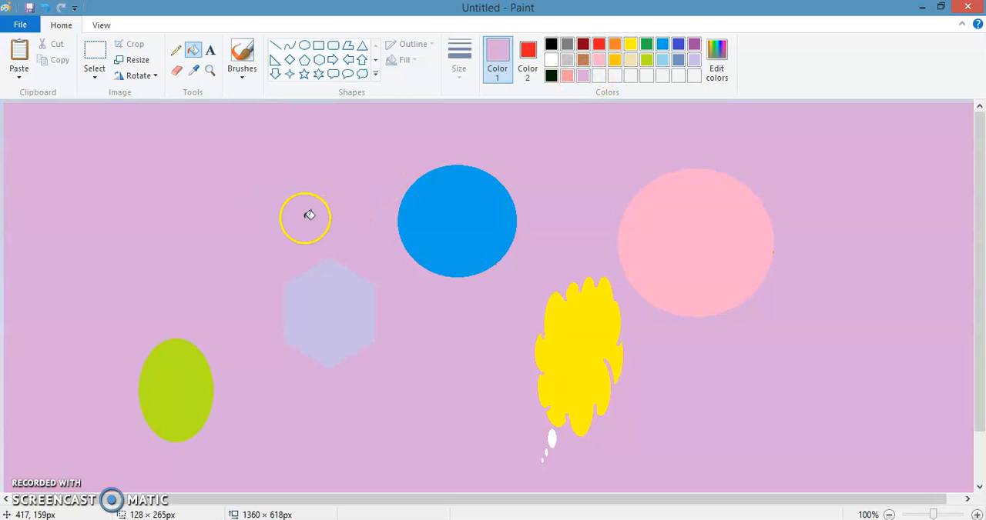
Undo the background fills back to the white canvas with the gold ellipse and black-outlined shapes
key(ctrl+z)
key(ctrl+y)
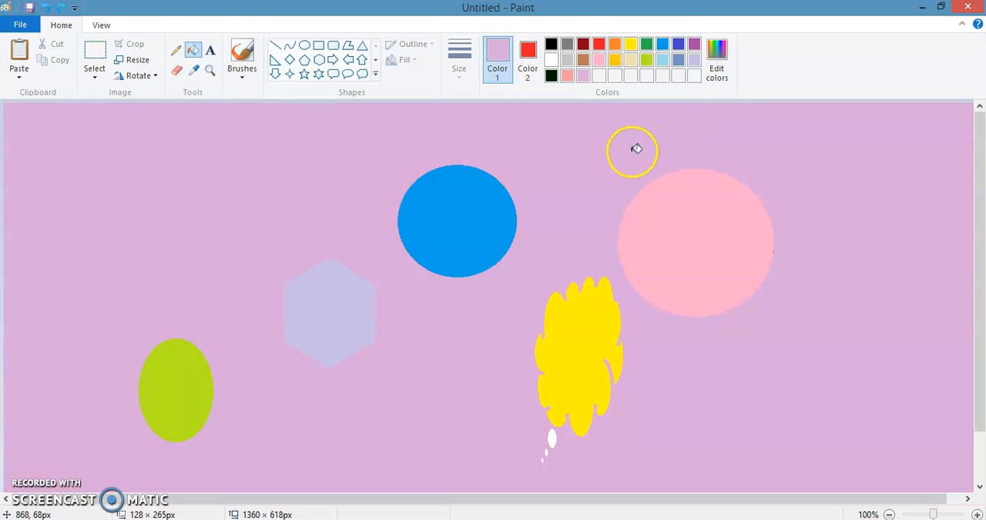
key(ctrl+z)
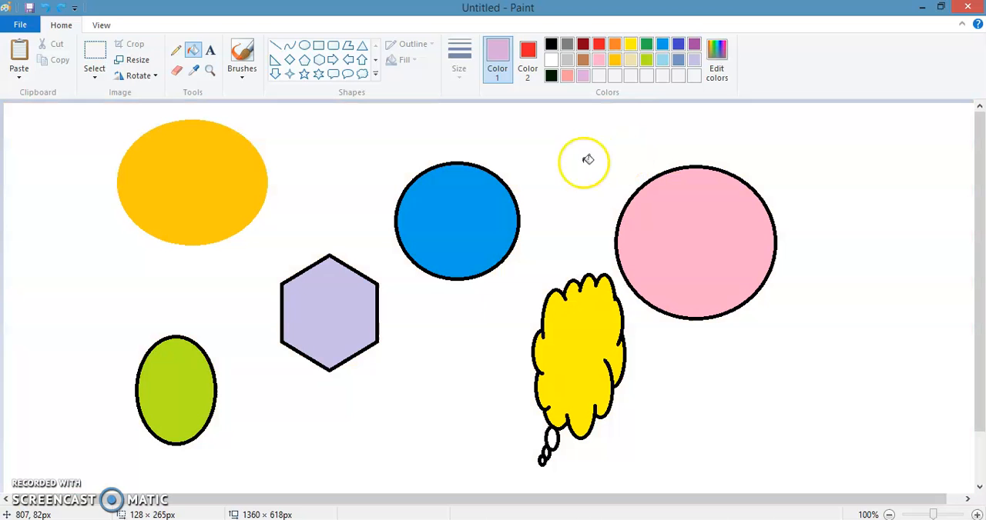
Fill the gold ellipse with blue-gray and the white background with light yellow, using each as Color 1
click(676, 61)
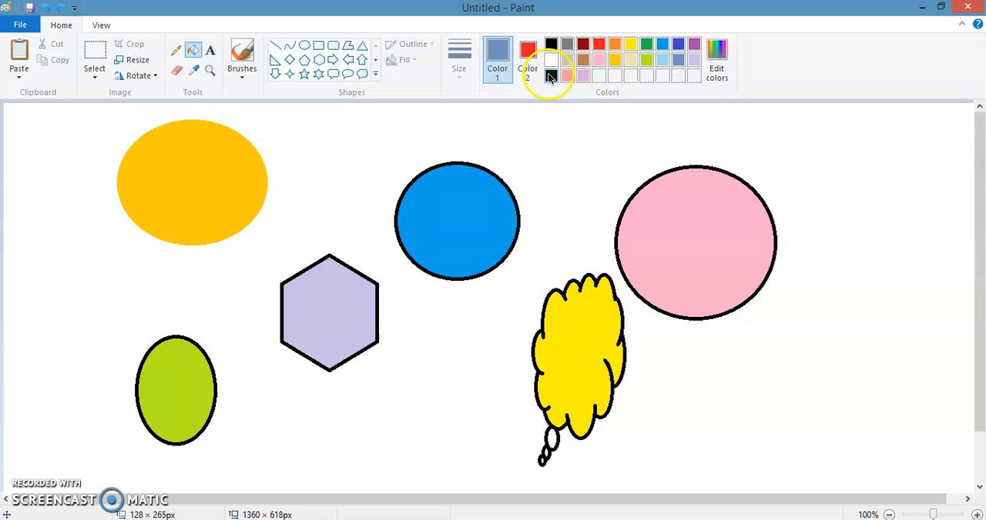
click(196, 163)
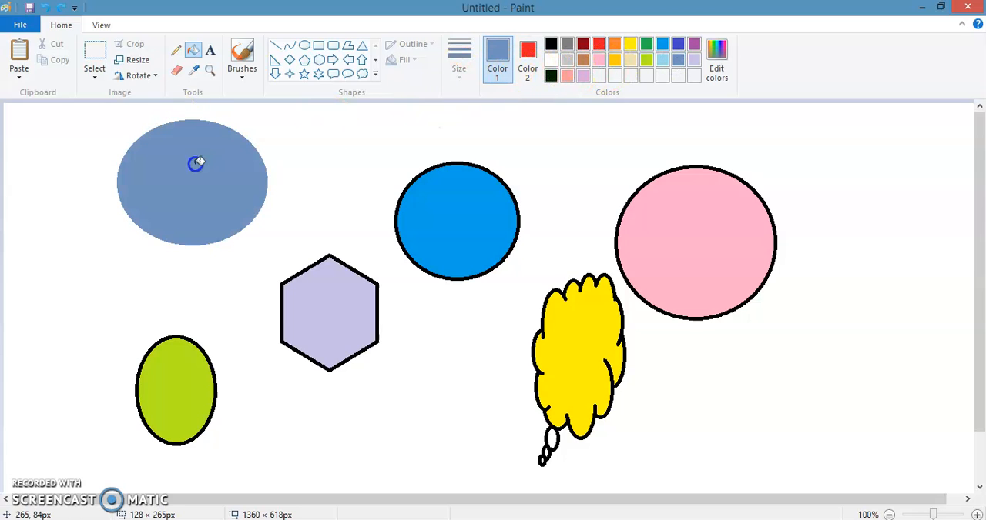
click(631, 61)
click(611, 148)
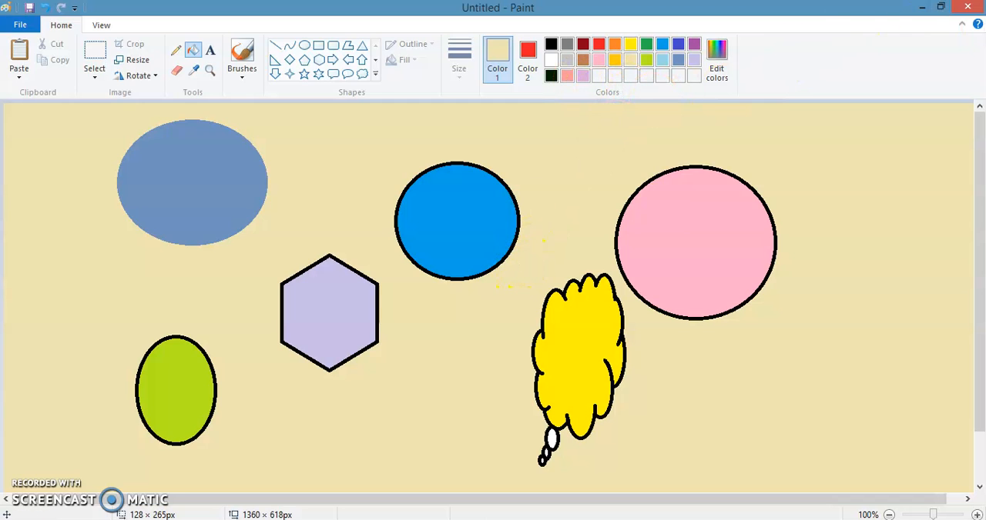
Close the untitled drawing without saving the changes
click(967, 7)
click(512, 271)
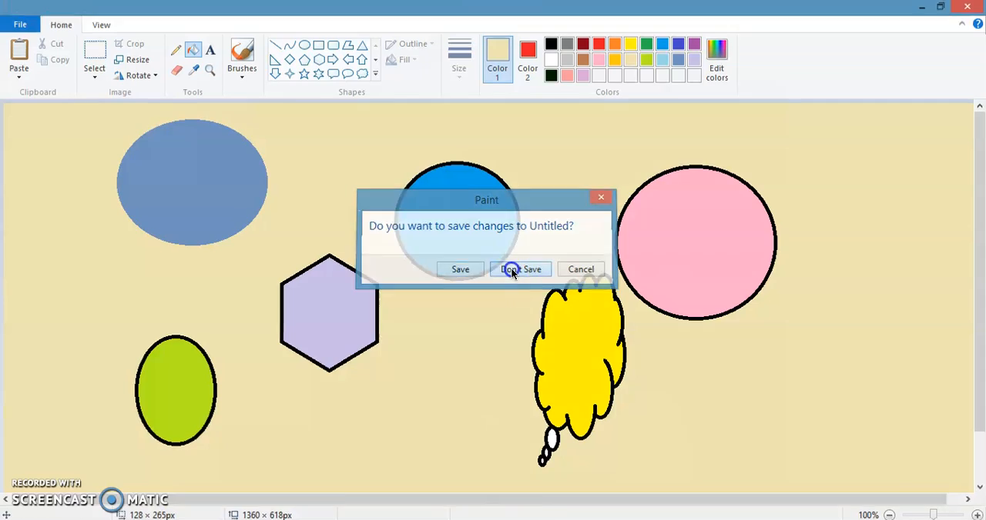